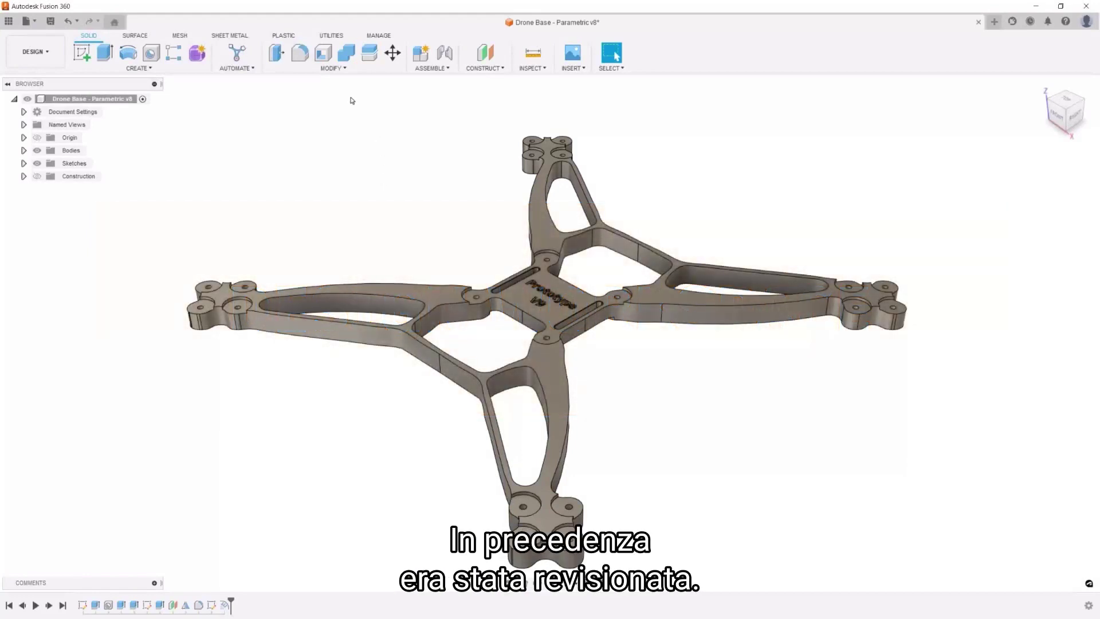
Open Change Parameters for Drone Base and filter the list to User Parameters only.
{"action": "left_click", "coordinate": [343, 71]}
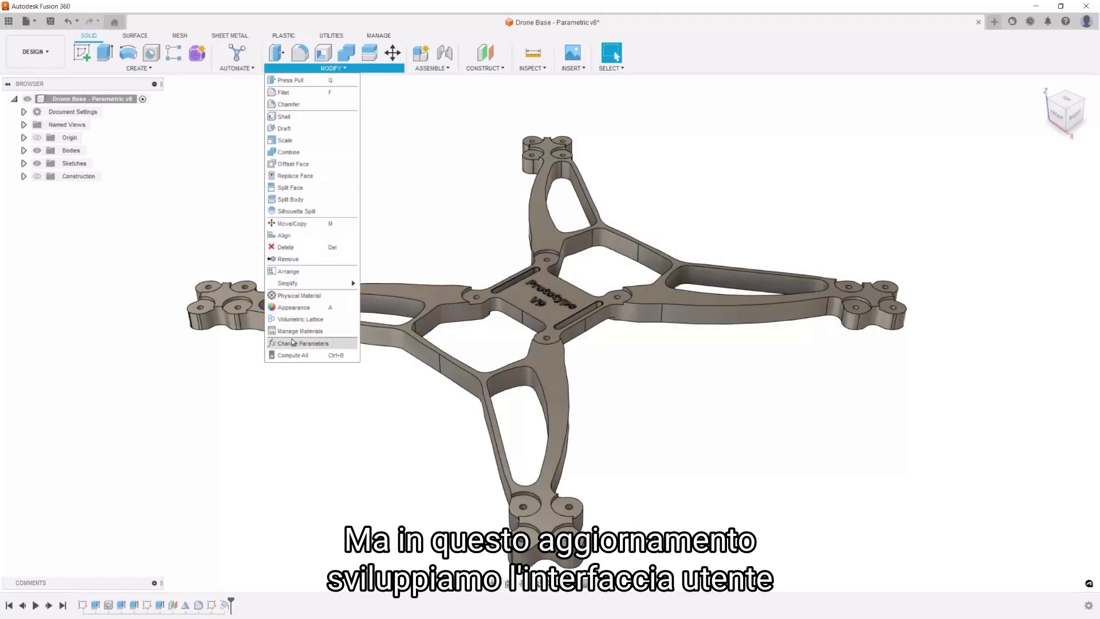
{"action": "left_click", "coordinate": [292, 343]}
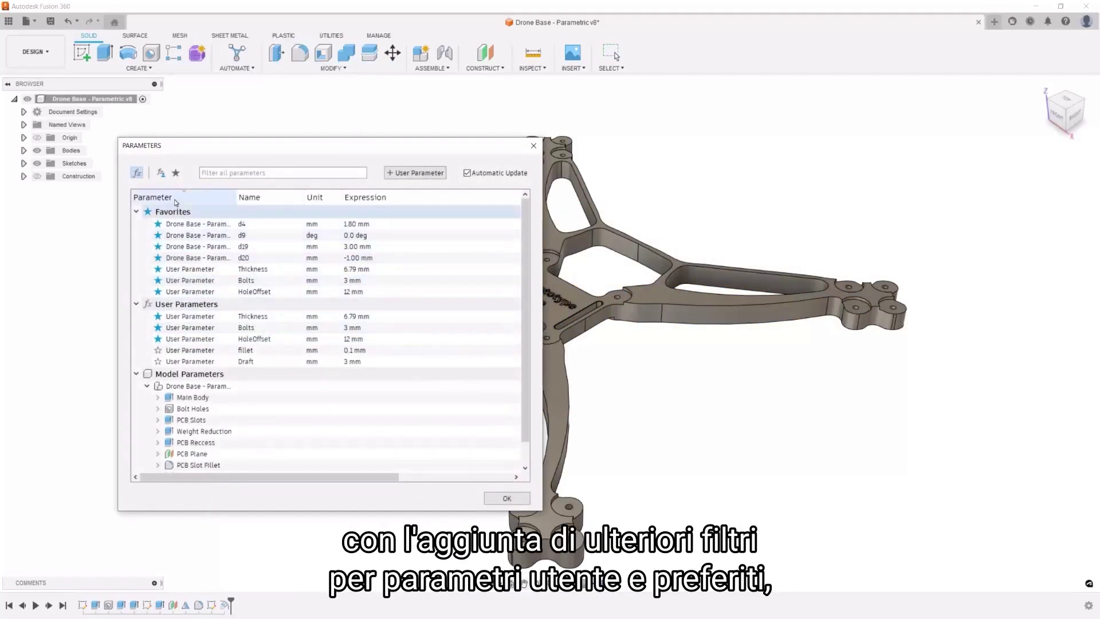
{"action": "left_click", "coordinate": [176, 177]}
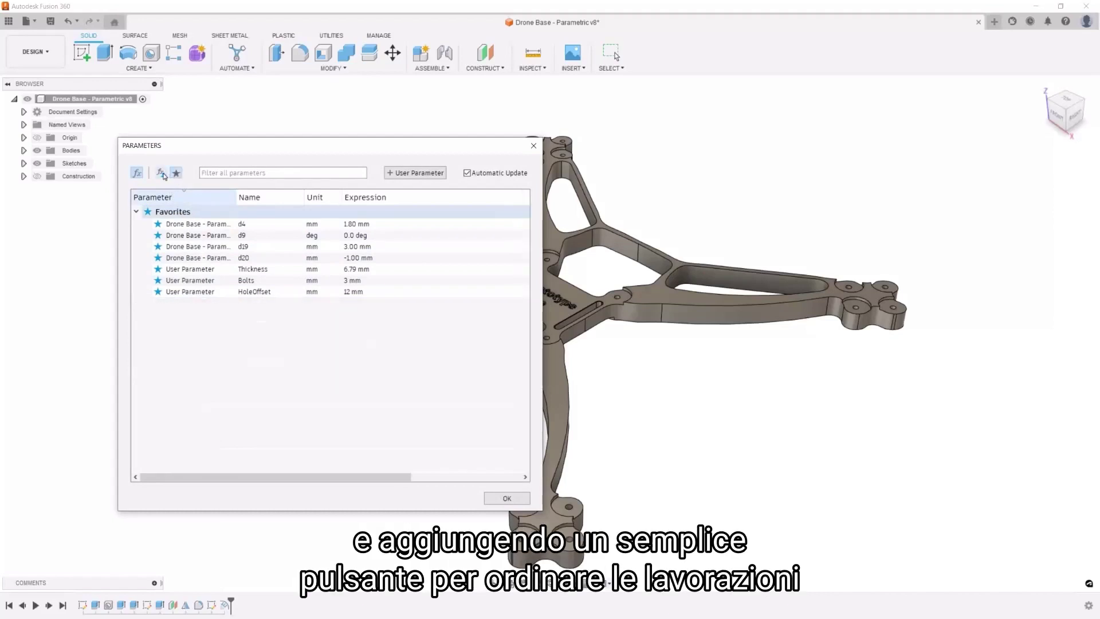
{"action": "left_click", "coordinate": [161, 174]}
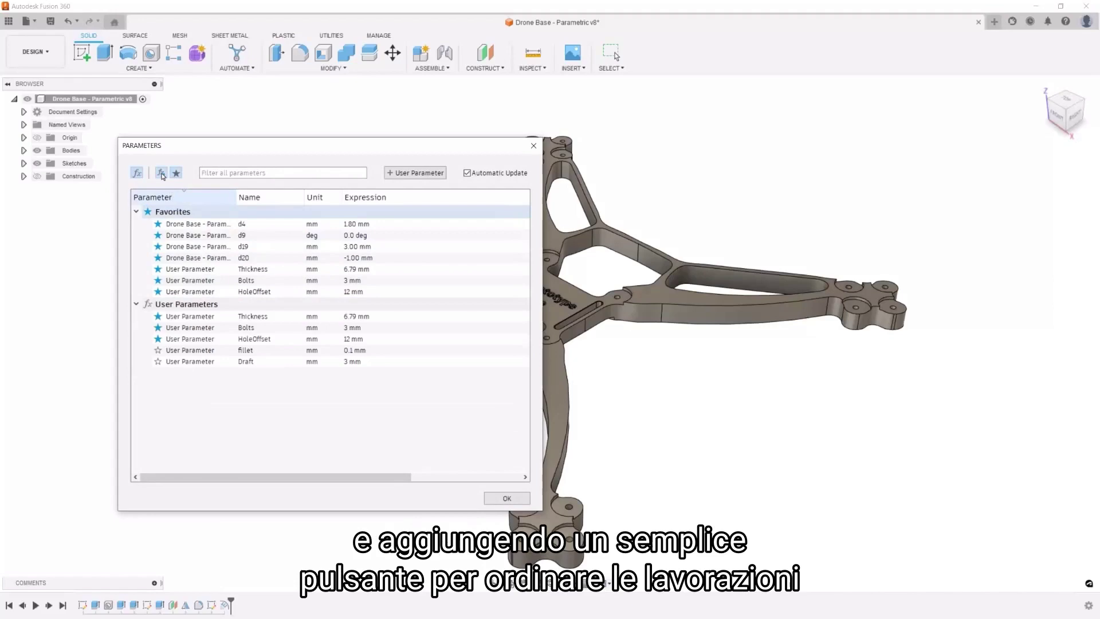
{"action": "left_click", "coordinate": [177, 173]}
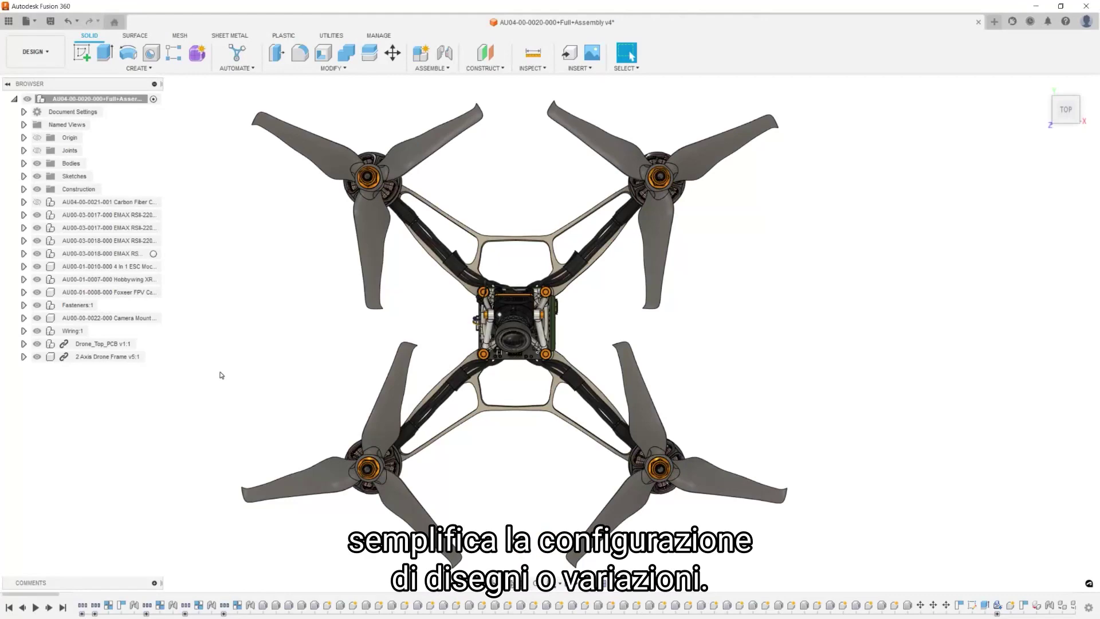
Return the assembly to its home view and isolate the 2 Axis Drone Frame component.
{"action": "key", "text": "F6"}
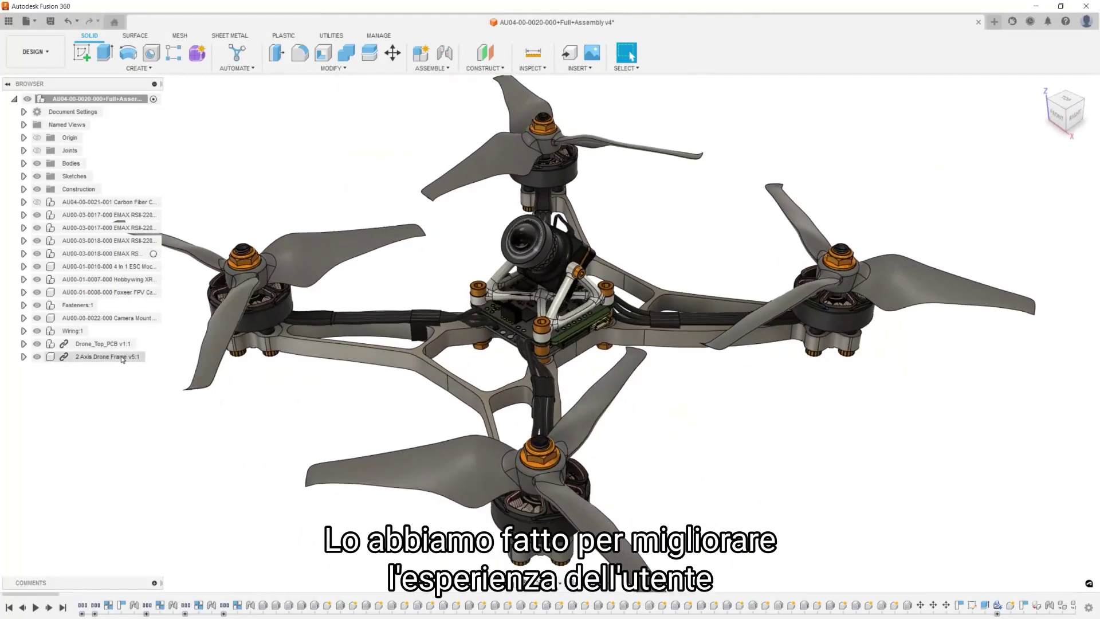
{"action": "right_click", "coordinate": [122, 358]}
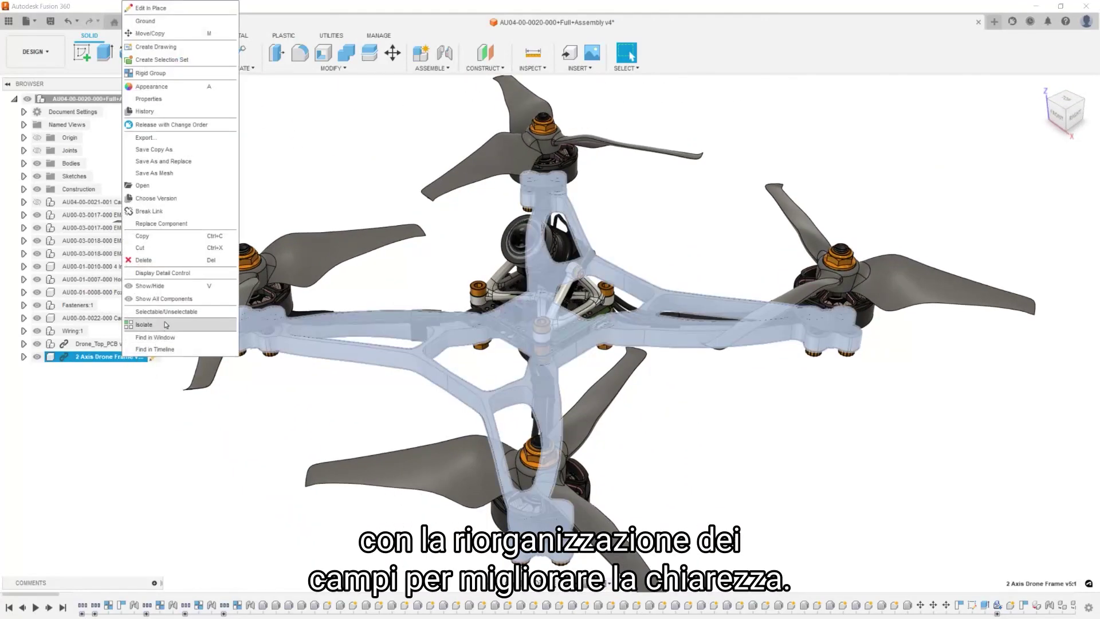
{"action": "left_click", "coordinate": [144, 324]}
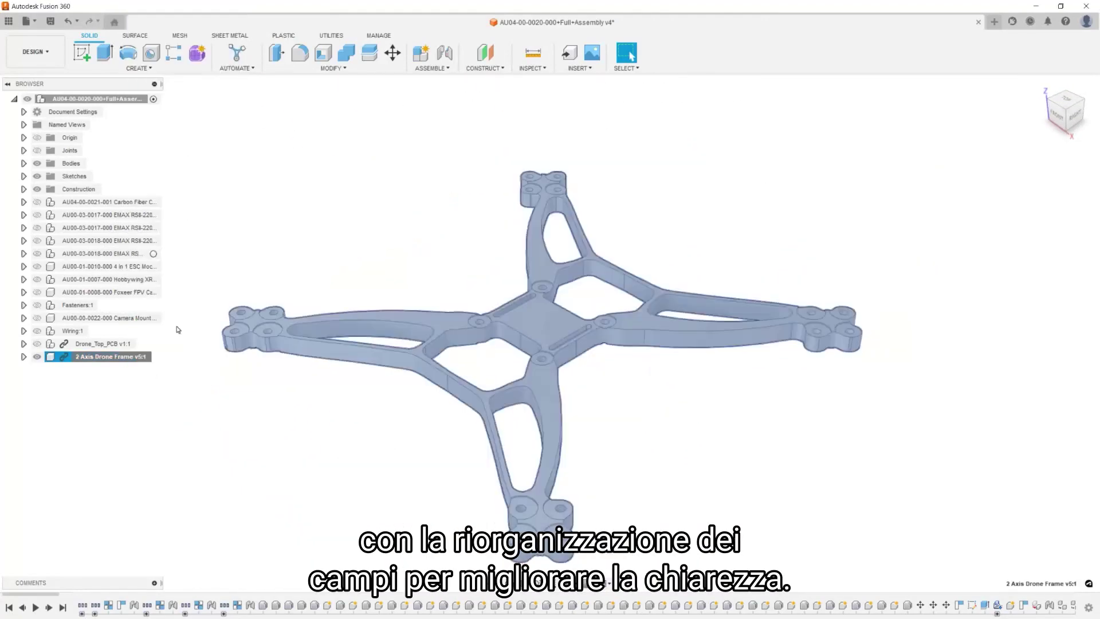
{"action": "right_click", "coordinate": [127, 361]}
Open the 2 Axis Drone Frame as its own design and edit Sketch1.
{"action": "left_click", "coordinate": [143, 189]}
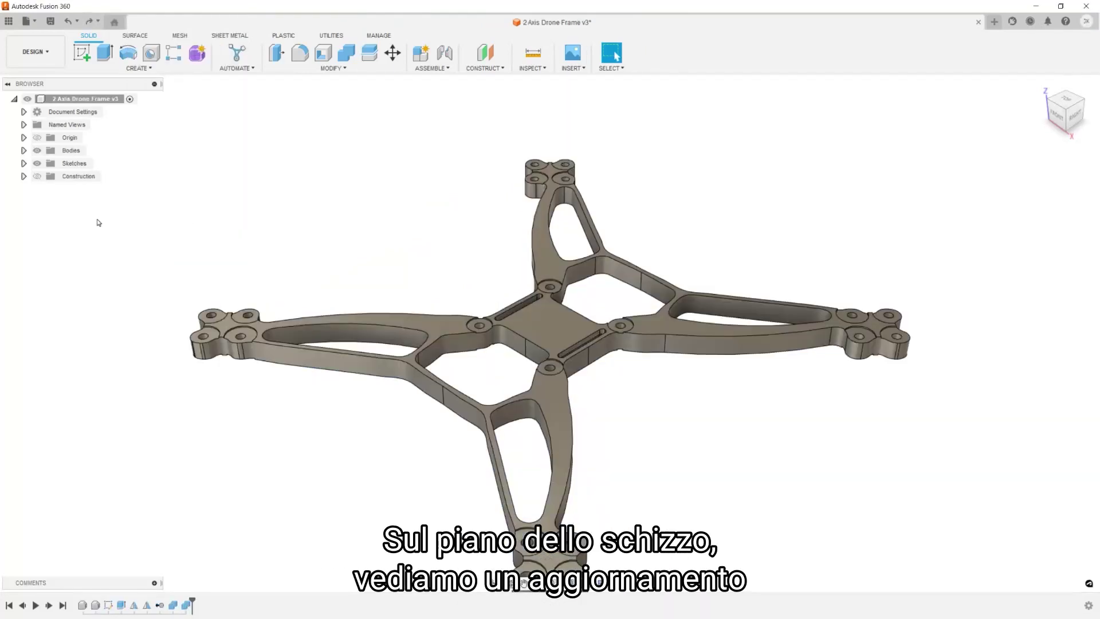
{"action": "left_click", "coordinate": [23, 164]}
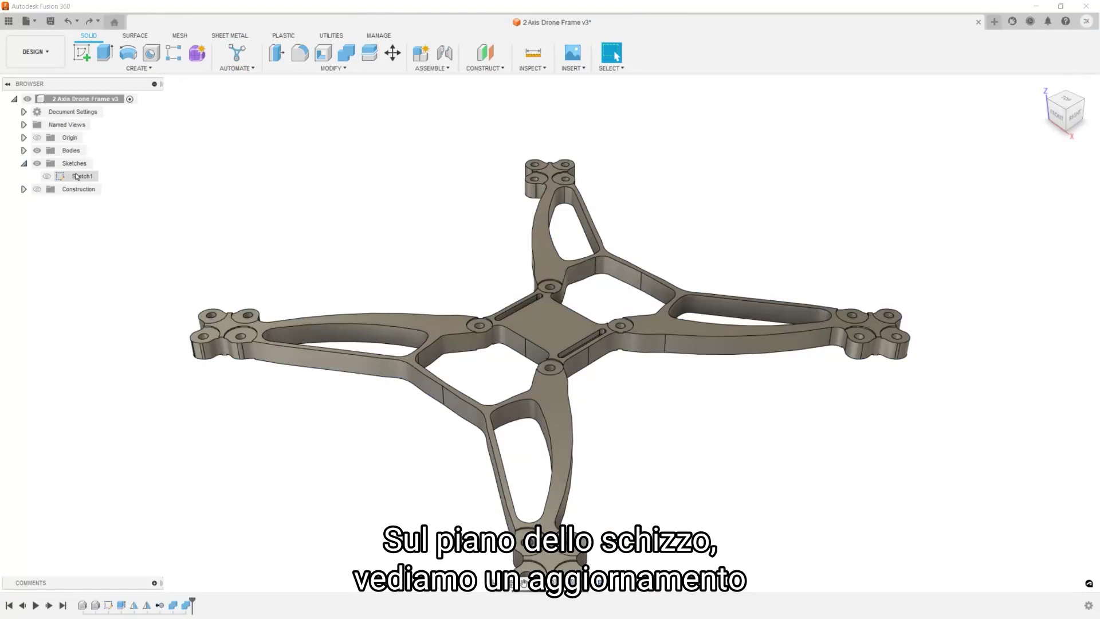
{"action": "left_click", "coordinate": [79, 178]}
{"action": "right_click", "coordinate": [80, 179]}
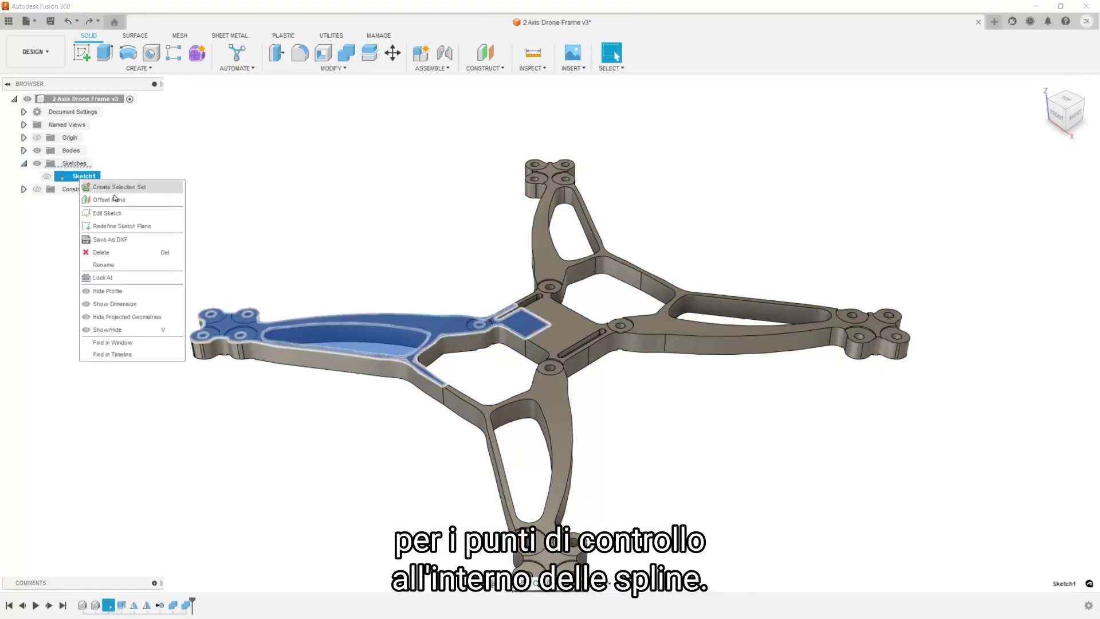
{"action": "left_click", "coordinate": [116, 212]}
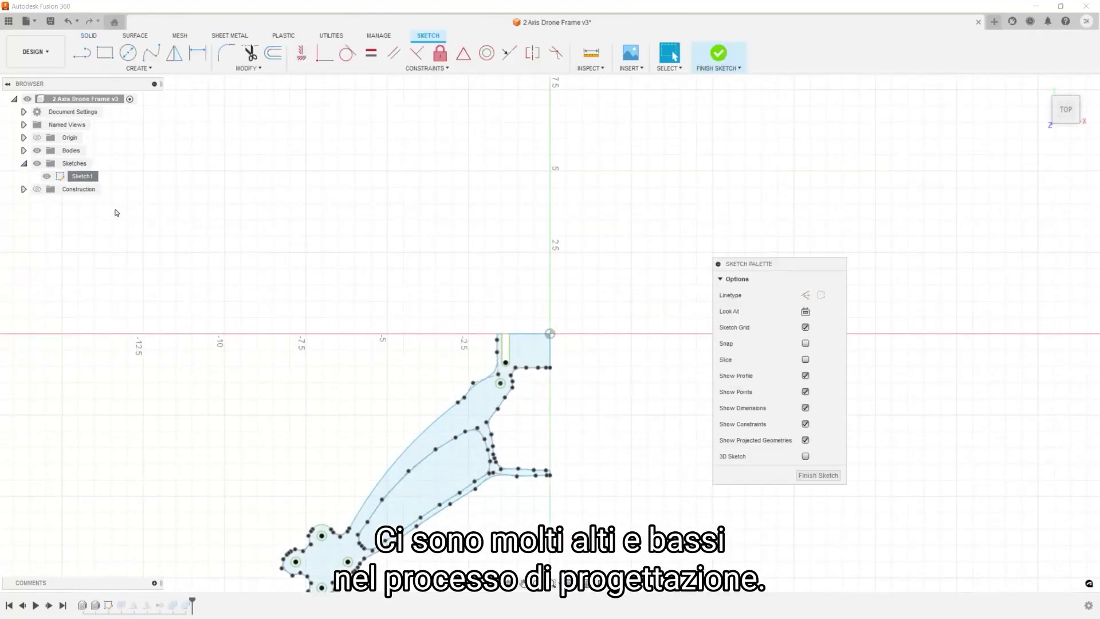
{"action": "scroll", "coordinate": [116, 212], "scroll_direction": "up", "scroll_amount": 5}
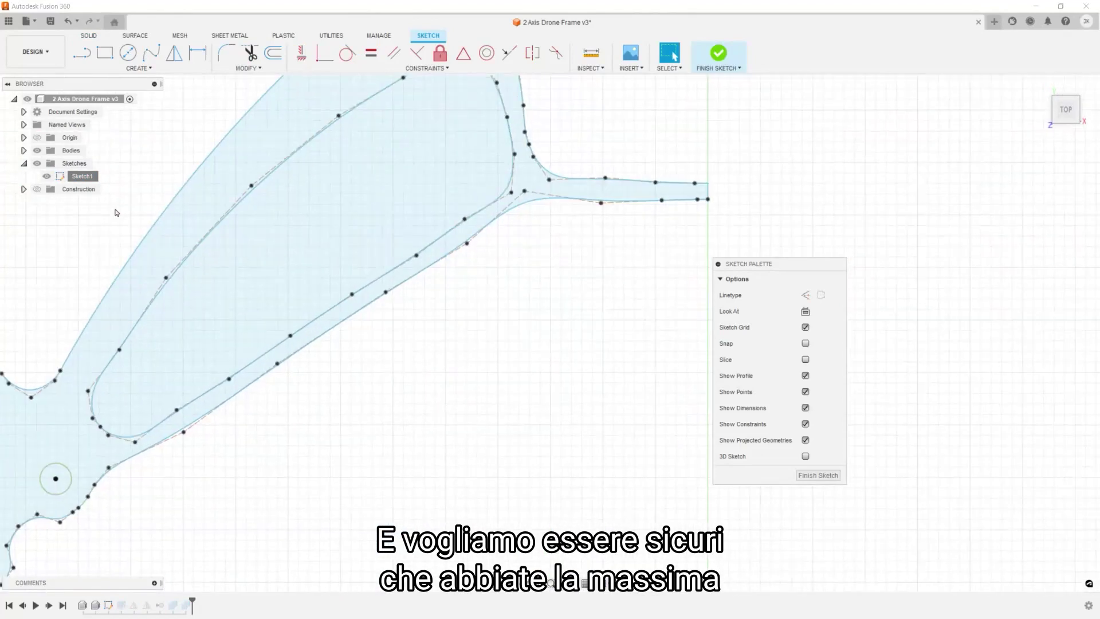
Change the lower arm spline's degree from 3 to 4 and finish the sketch.
{"action": "key", "text": "ctrl+a"}
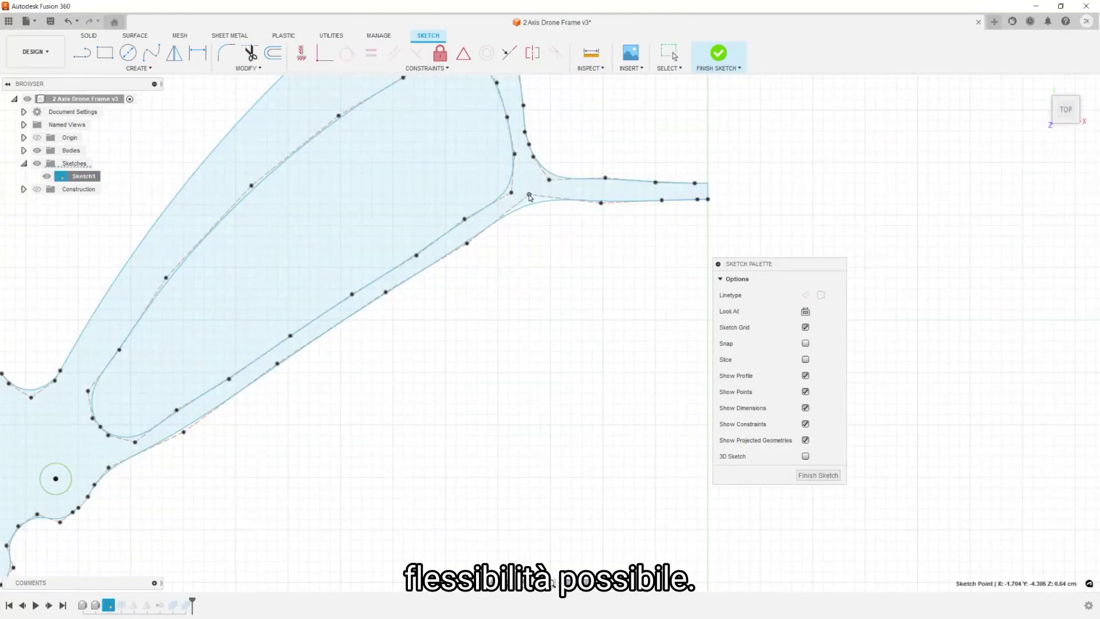
{"action": "left_click", "coordinate": [536, 208]}
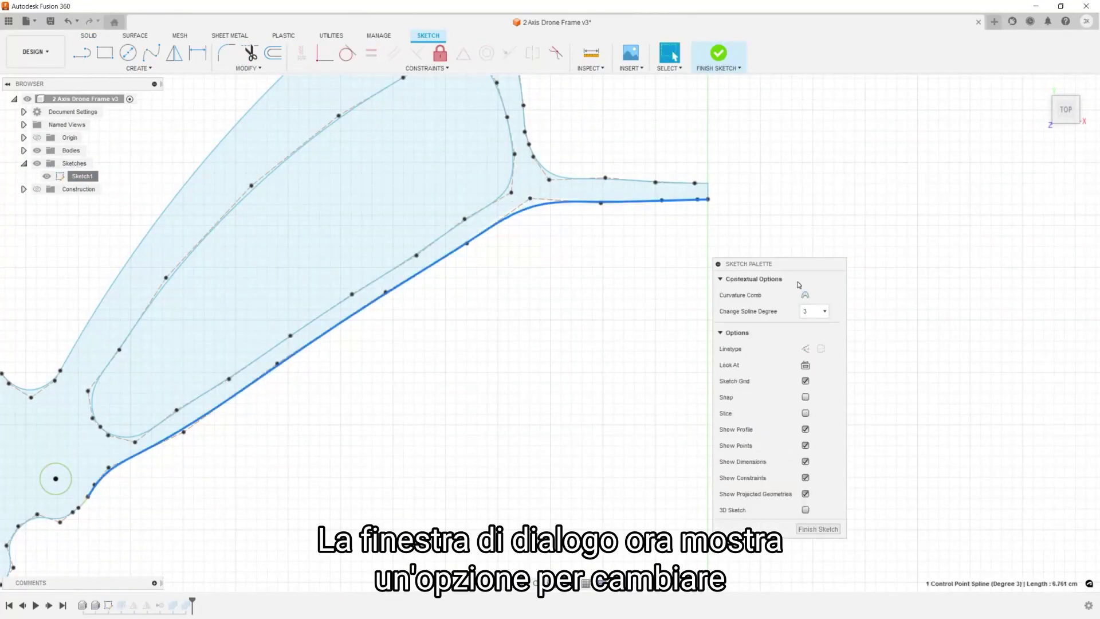
{"action": "left_click", "coordinate": [813, 311]}
{"action": "left_click", "coordinate": [811, 352]}
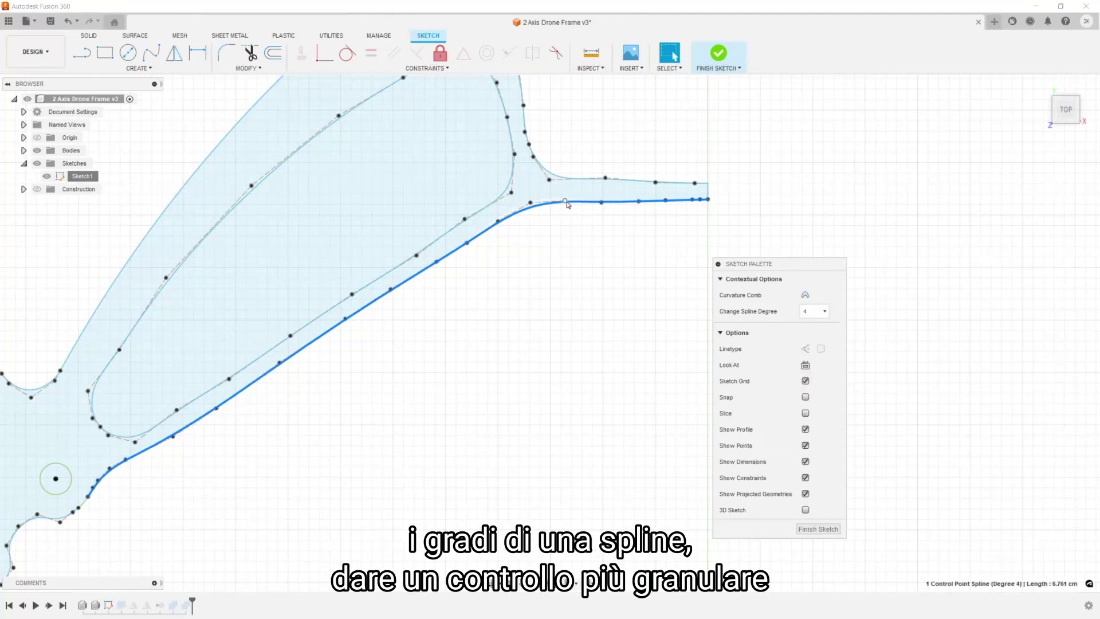
{"action": "key", "text": "Escape"}
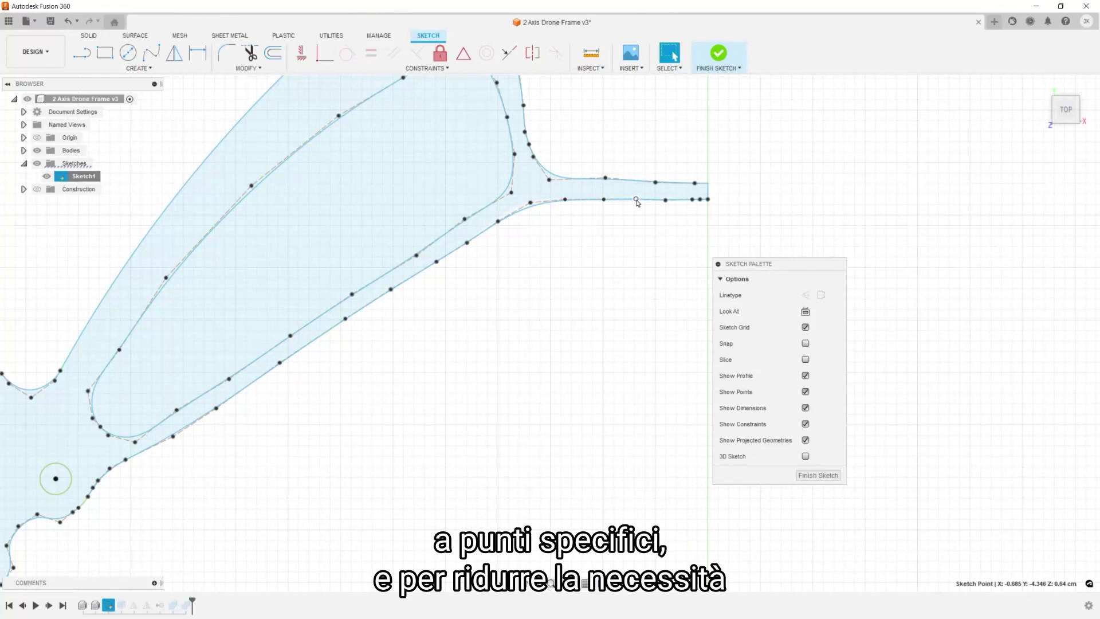
{"action": "left_click", "coordinate": [818, 475]}
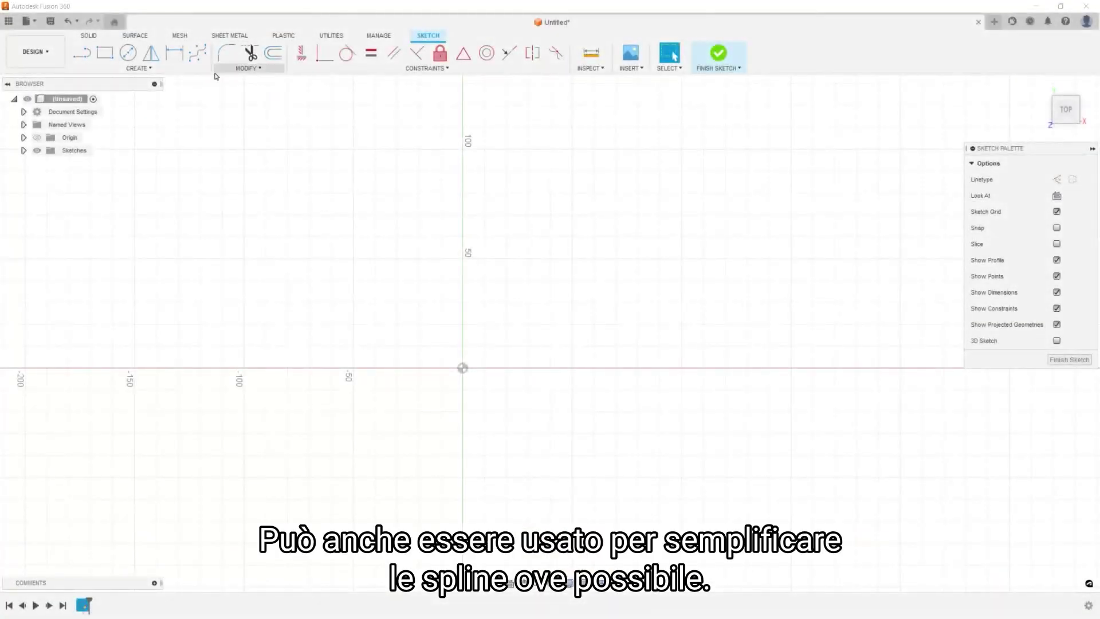
Draw a four-point control-point spline starting at the sketch origin.
{"action": "left_click", "coordinate": [208, 57]}
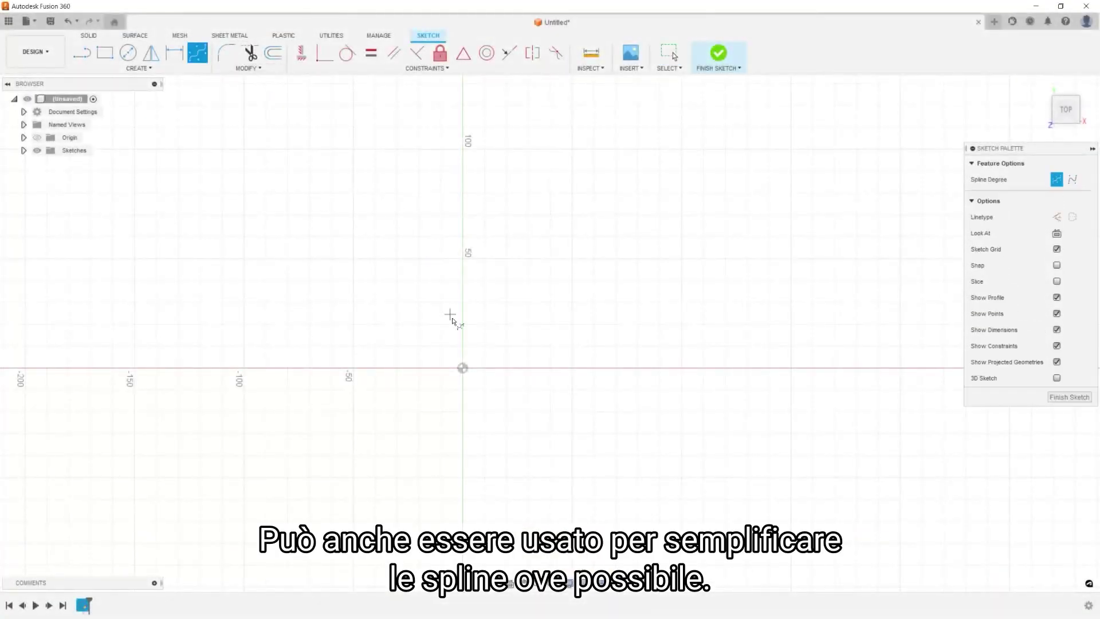
{"action": "left_click", "coordinate": [463, 368]}
{"action": "left_click", "coordinate": [561, 332]}
{"action": "left_click", "coordinate": [567, 207]}
{"action": "left_click", "coordinate": [694, 201]}
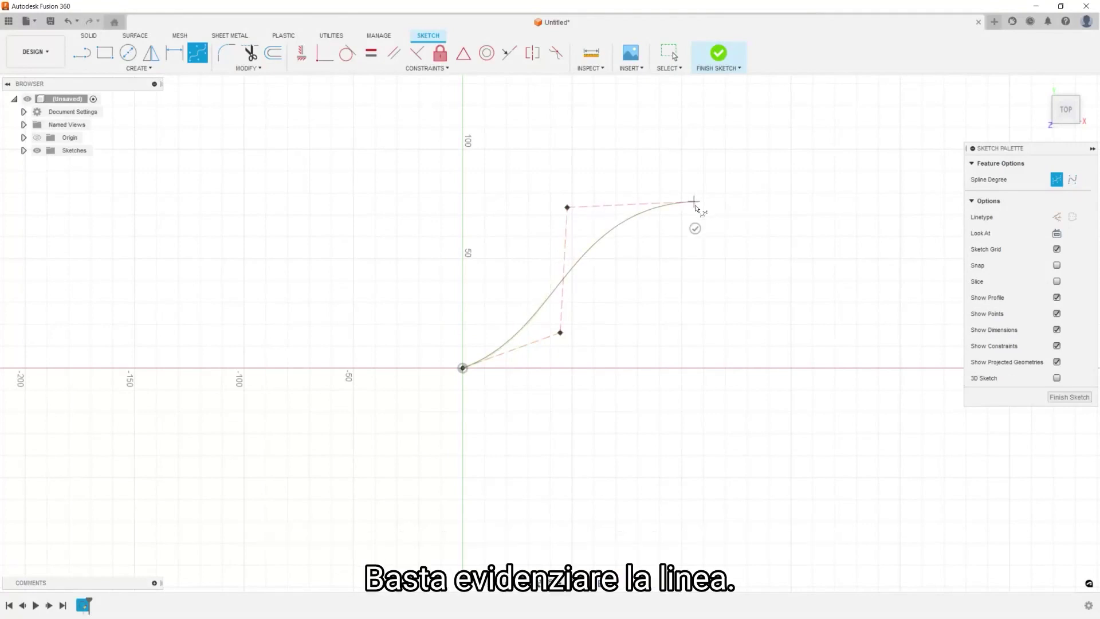
{"action": "left_click", "coordinate": [695, 229]}
Set the new spline to degree 6 and display its curvature comb.
{"action": "left_click", "coordinate": [623, 229]}
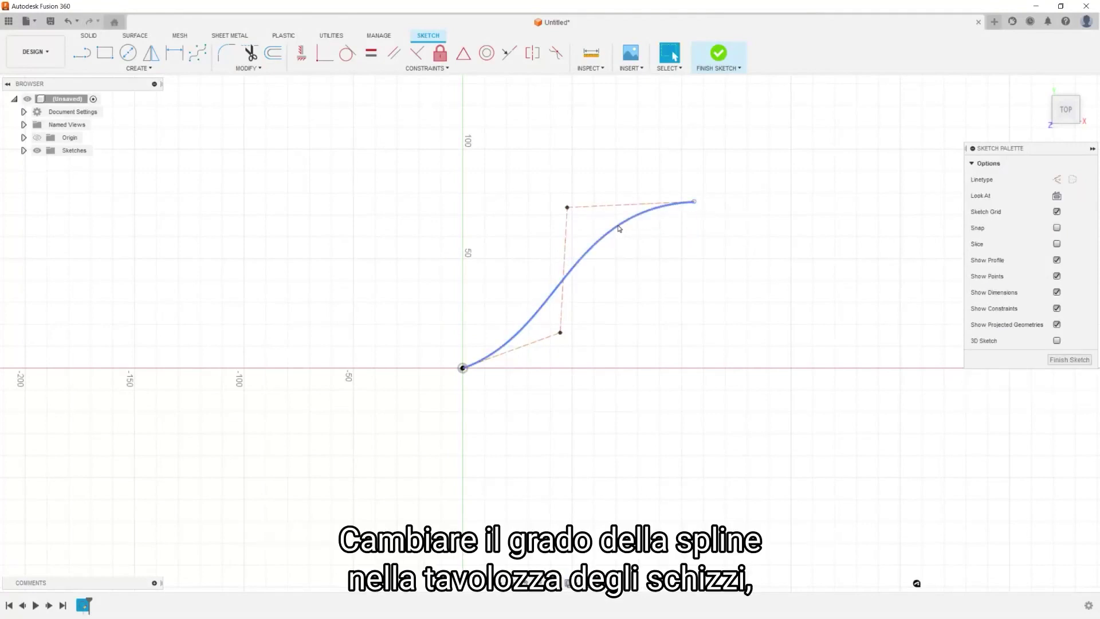
{"action": "left_click", "coordinate": [1065, 196]}
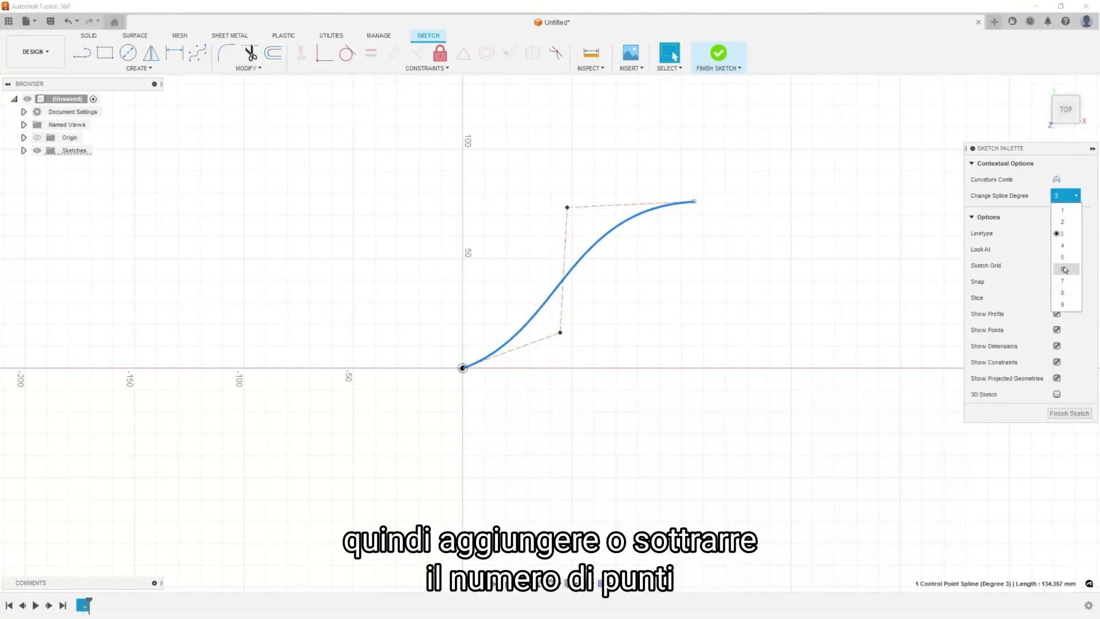
{"action": "left_click", "coordinate": [1065, 269]}
{"action": "left_click", "coordinate": [1056, 180]}
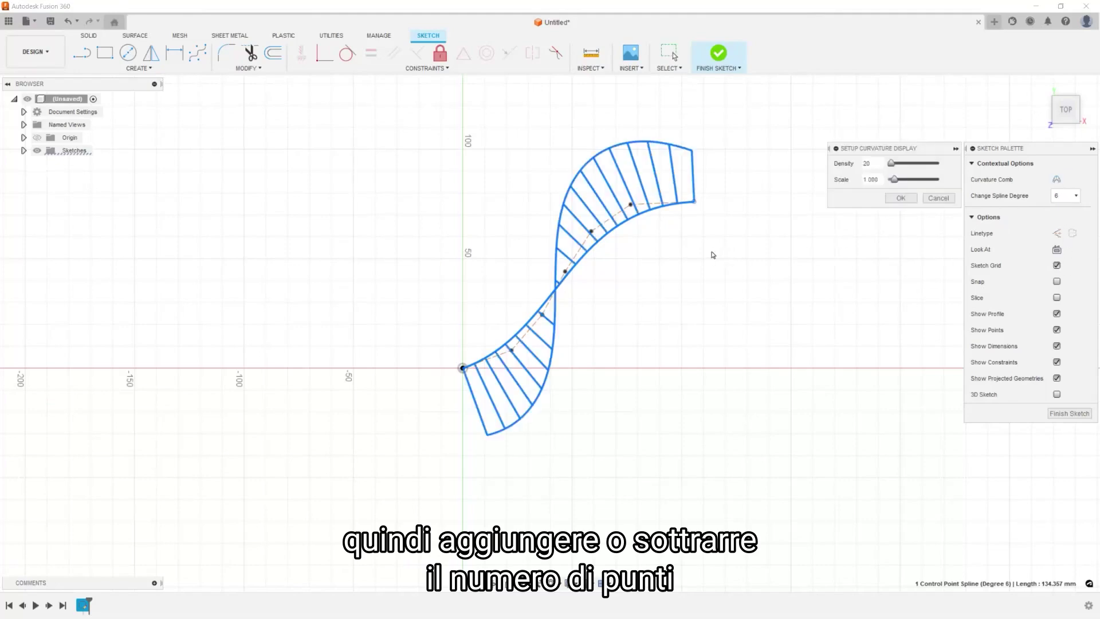
{"action": "left_click", "coordinate": [900, 198]}
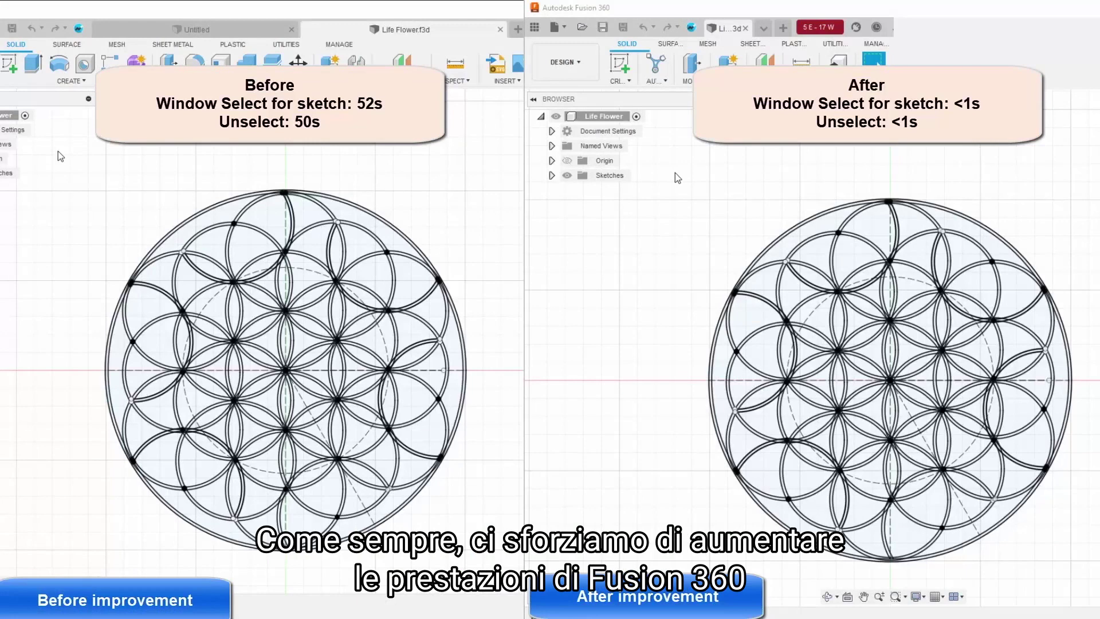
Window-select the whole Life Flower sketch, then deselect it with Esc.
{"action": "mouse_move", "coordinate": [649, 168]}
{"action": "left_mouse_down"}
{"action": "mouse_move", "coordinate": [1006, 386]}
{"action": "mouse_move", "coordinate": [1099, 541]}
{"action": "left_mouse_up"}
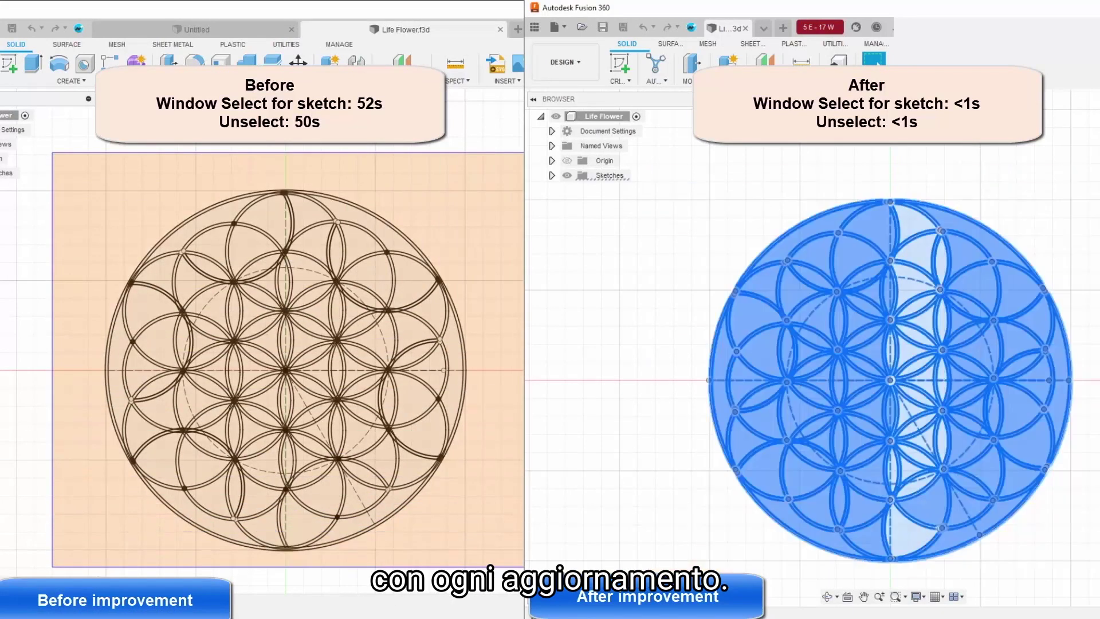
{"action": "key", "text": "Escape"}
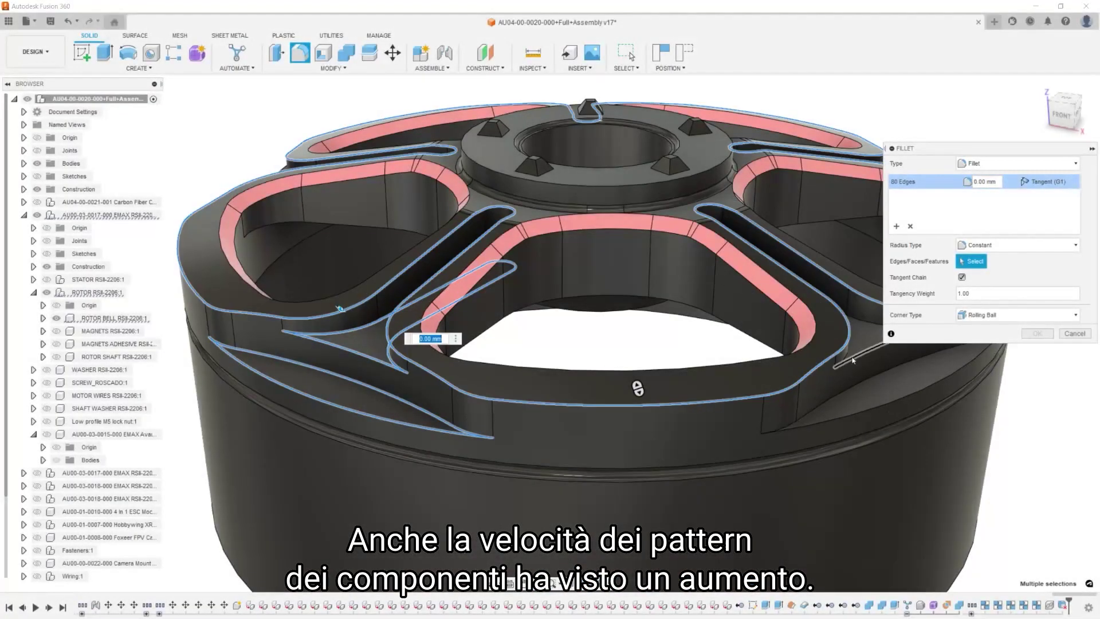
Add another edge chain to the rotor-bell fillet and set its continuity to Curvature.
{"action": "left_click", "coordinate": [853, 360]}
{"action": "left_click", "coordinate": [1048, 181]}
{"action": "left_click", "coordinate": [1049, 203]}
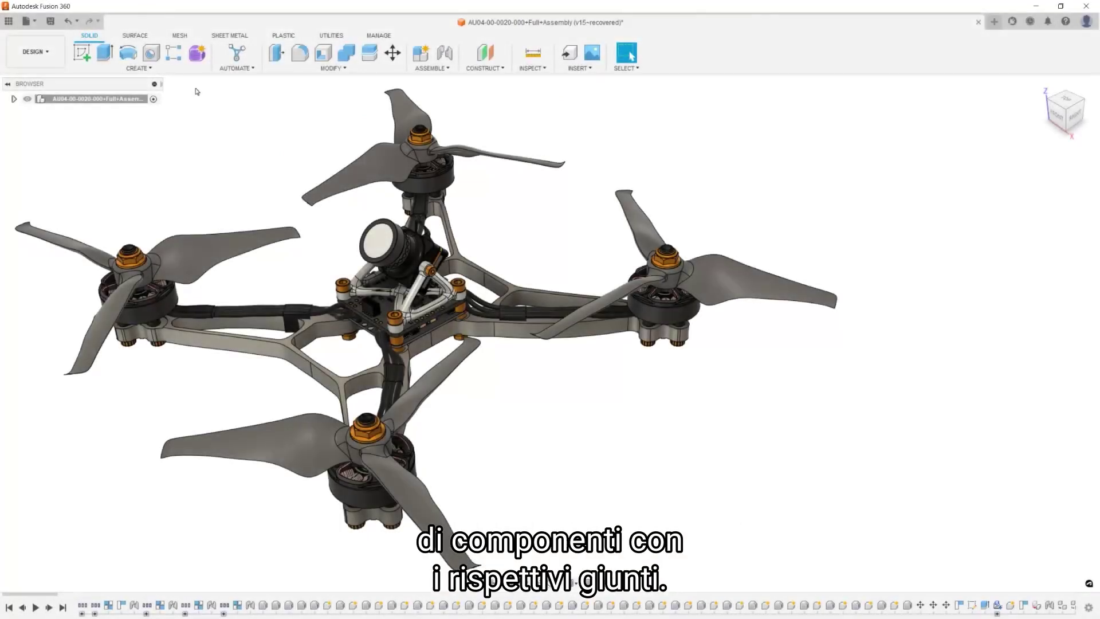
{"action": "scroll", "coordinate": [196, 91], "scroll_direction": "down", "scroll_amount": 5}
Rectangular-pattern all 260 drone bodies along X: 3 copies spaced 600 mm apart.
{"action": "left_click", "coordinate": [139, 68]}
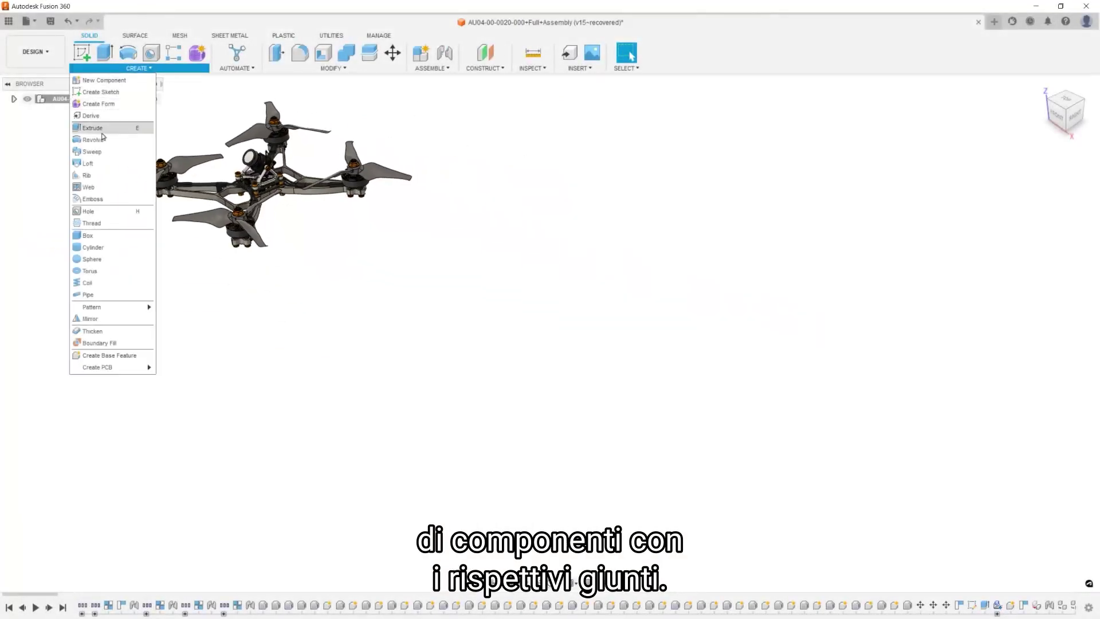
{"action": "mouse_move", "coordinate": [131, 305]}
{"action": "left_click", "coordinate": [166, 306]}
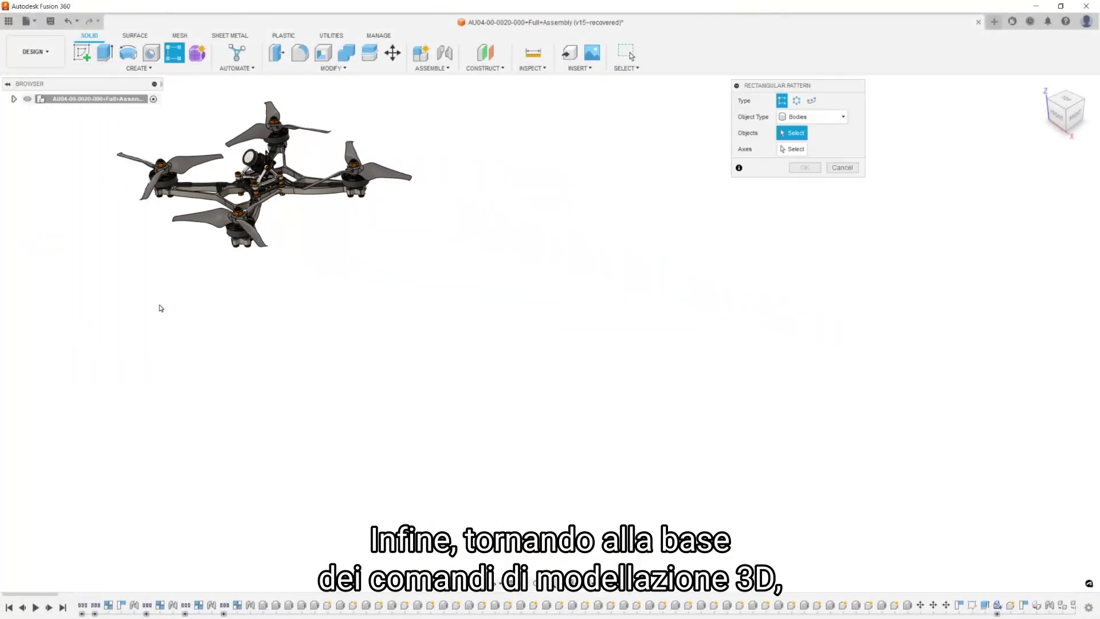
{"action": "left_click_drag", "start_coordinate": [93, 286], "coordinate": [435, 96]}
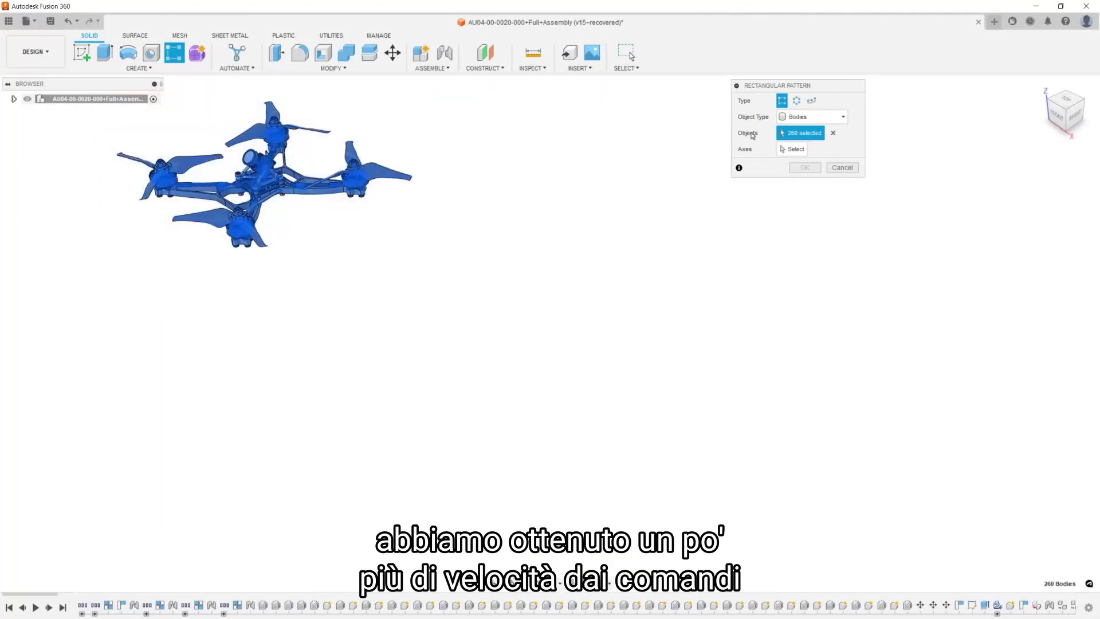
{"action": "left_click", "coordinate": [794, 149]}
{"action": "left_click", "coordinate": [308, 211]}
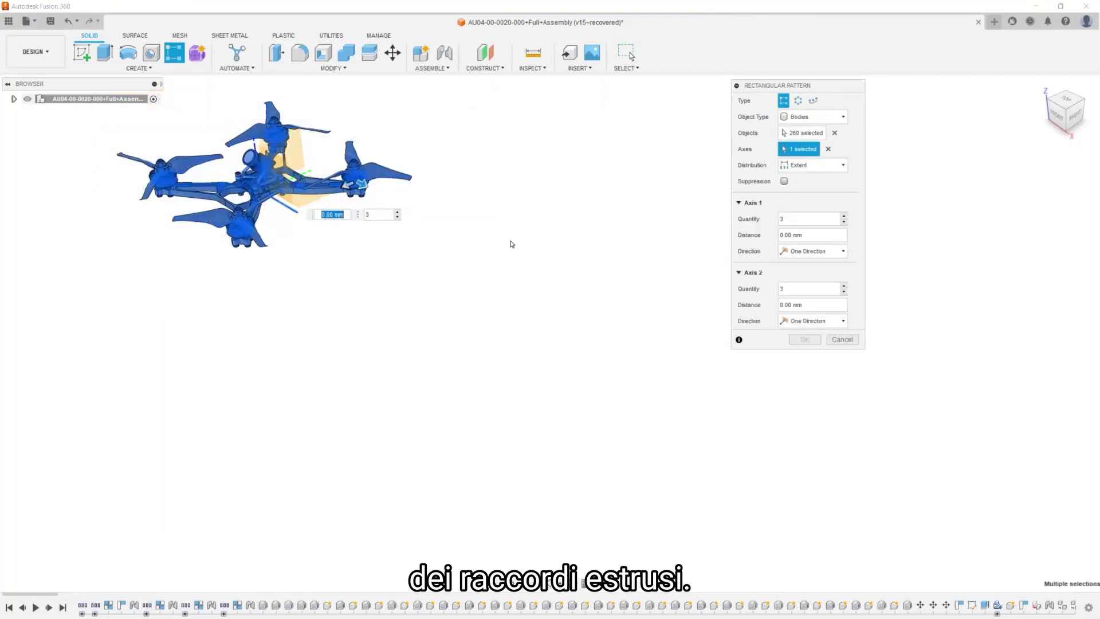
{"action": "left_click", "coordinate": [780, 235]}
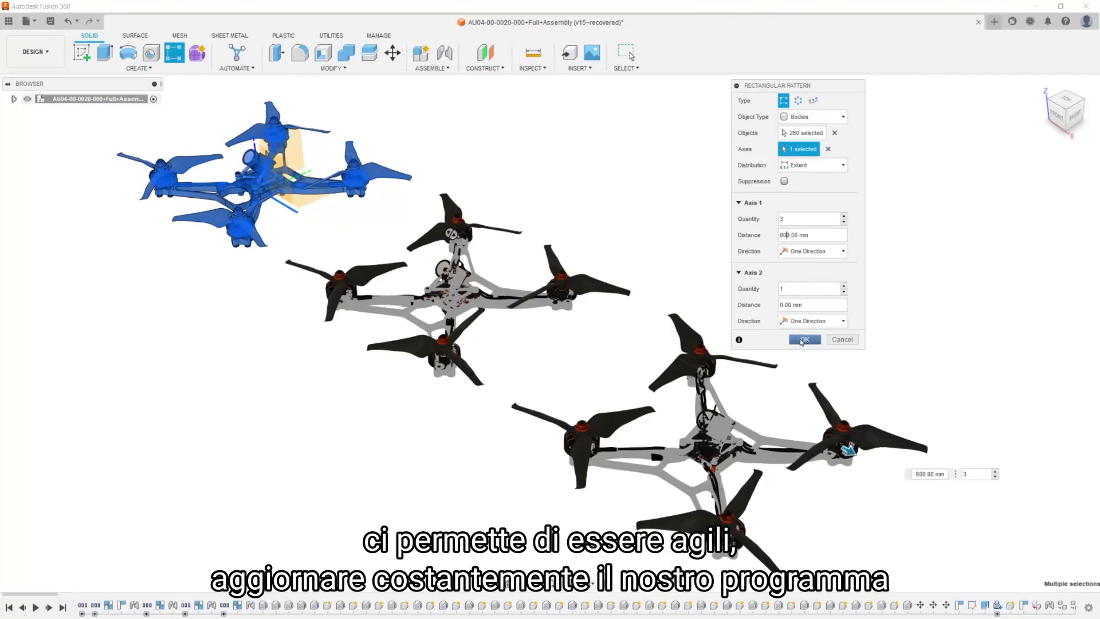
{"action": "left_click", "coordinate": [804, 340]}
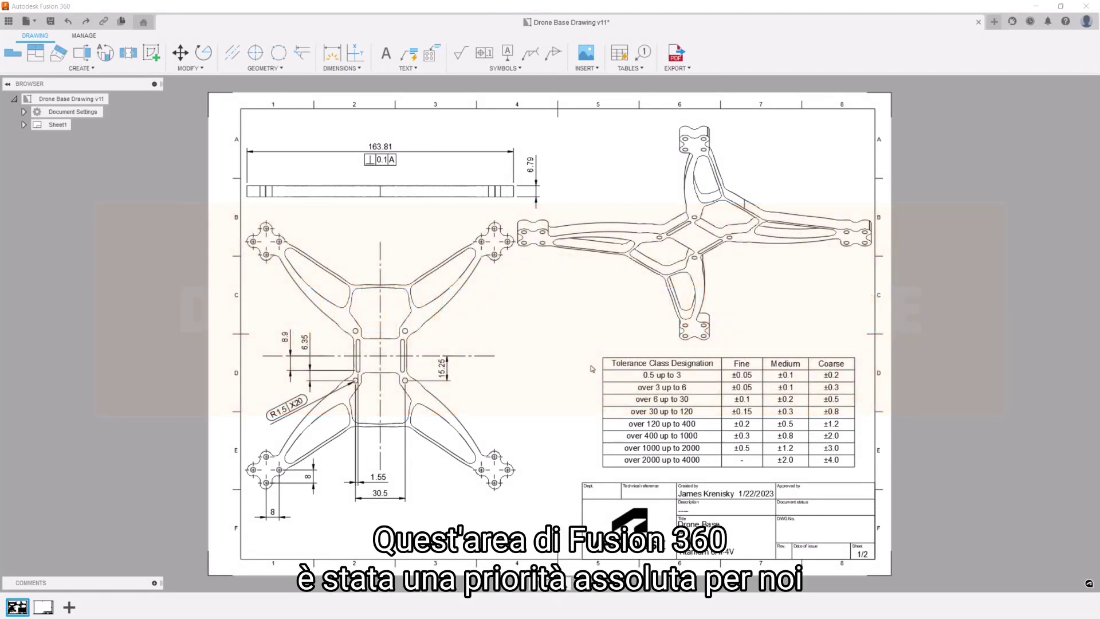
Paste the tolerance table onto Sheet2 and move it into position.
{"action": "left_click_drag", "start_coordinate": [600, 356], "coordinate": [864, 481]}
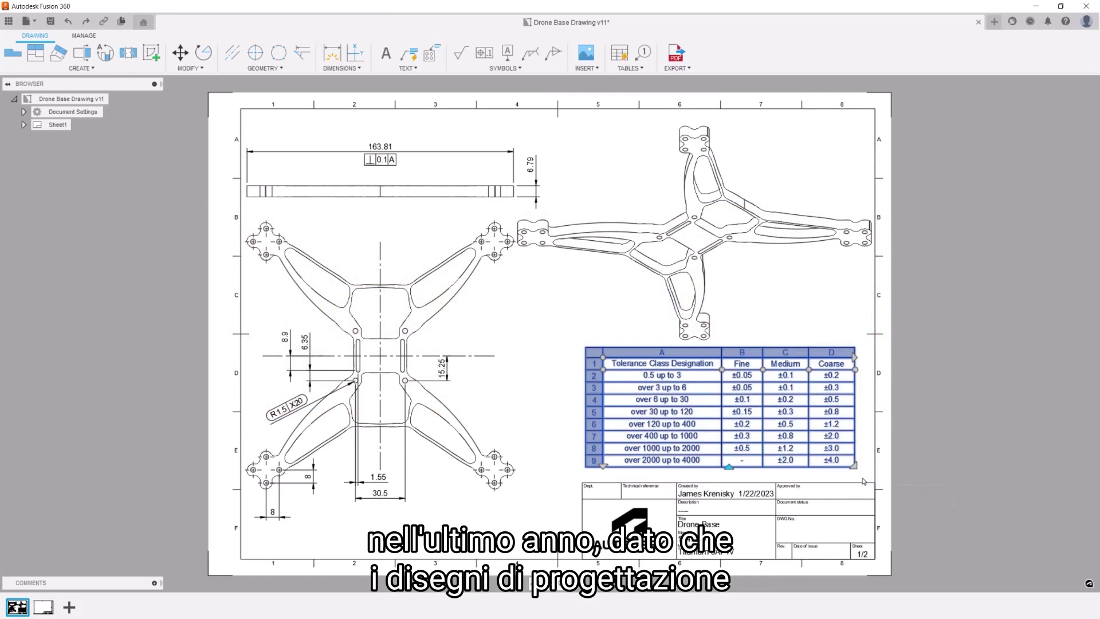
{"action": "left_click", "coordinate": [864, 482]}
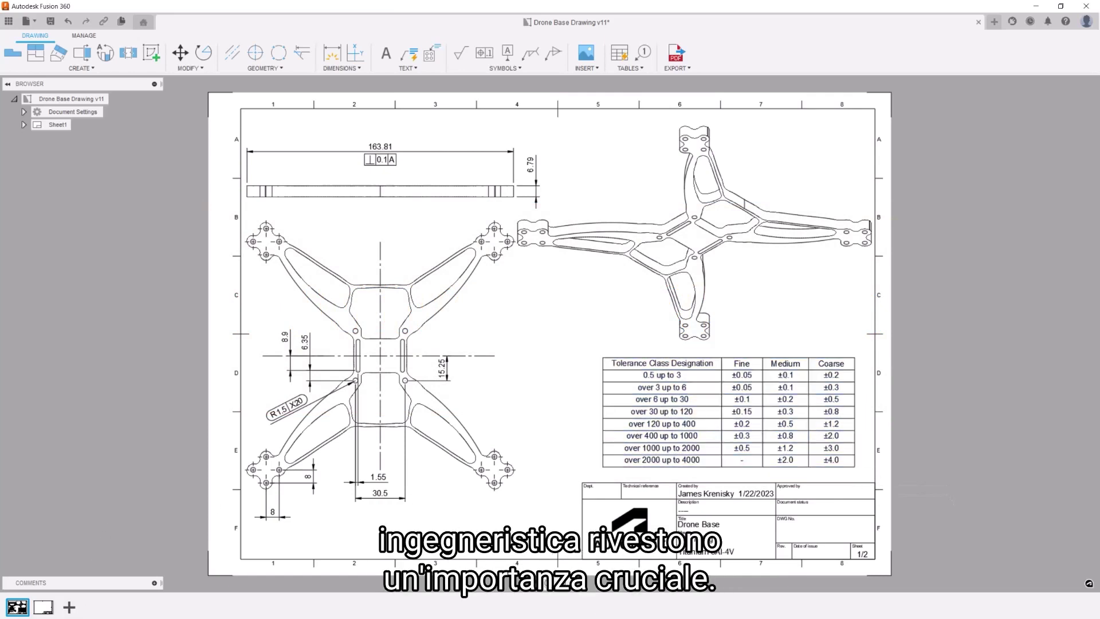
{"action": "left_click", "coordinate": [45, 612]}
{"action": "key", "text": "ctrl+v"}
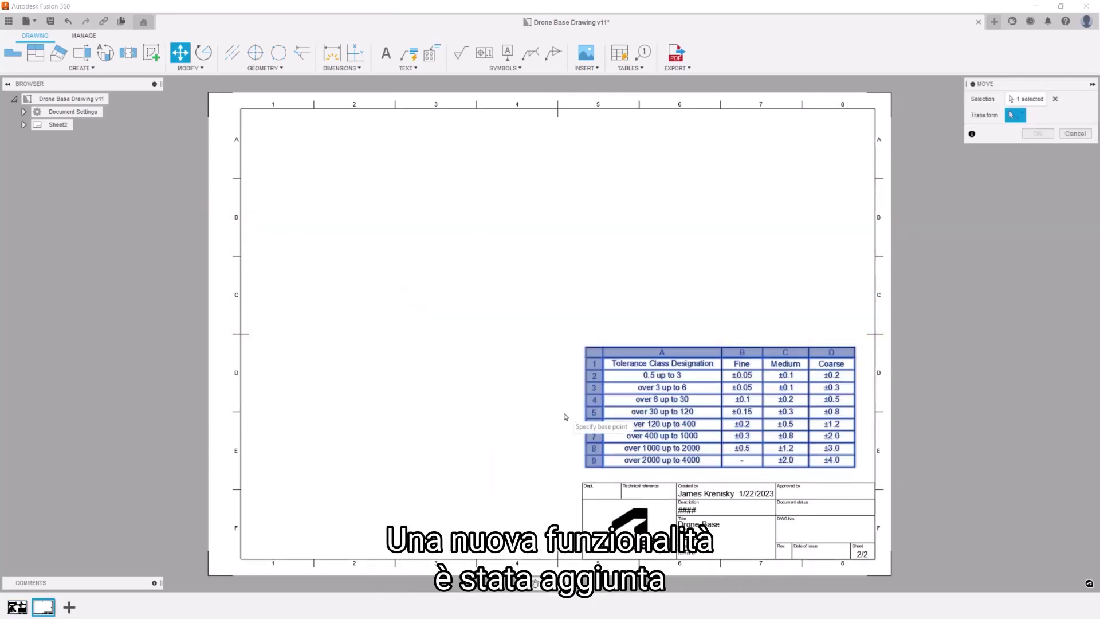
{"action": "left_click", "coordinate": [565, 416]}
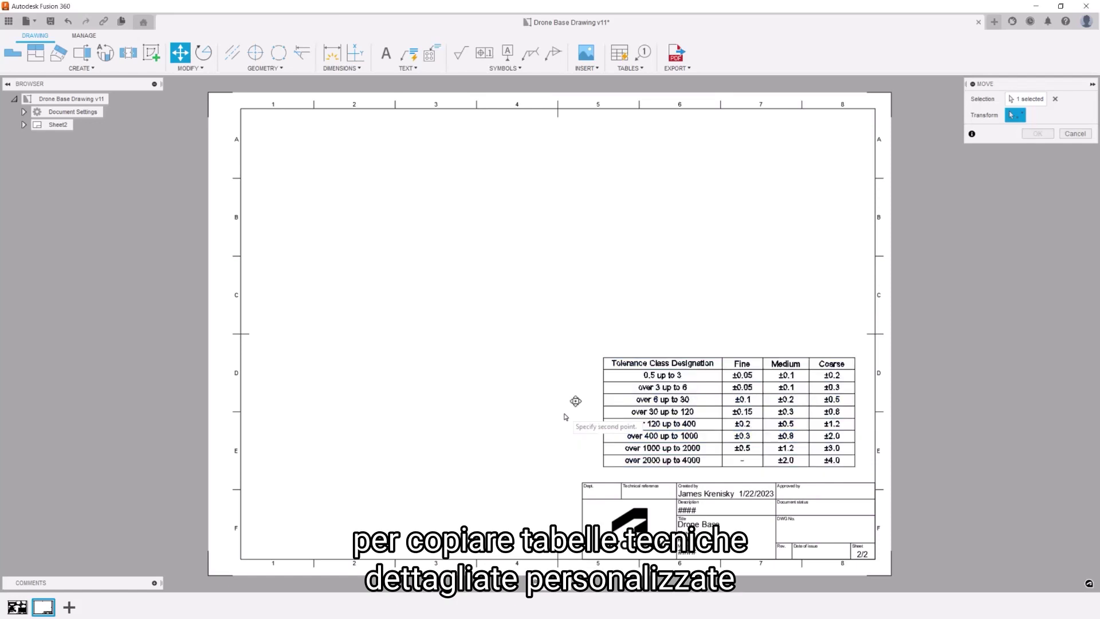
{"action": "key", "text": "Escape"}
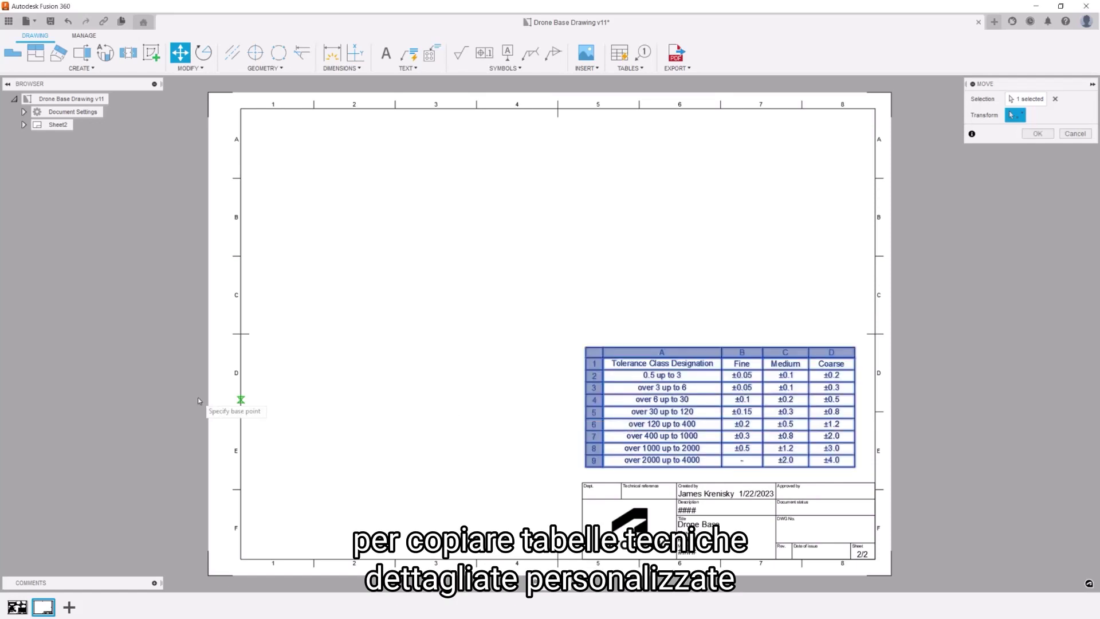
{"action": "left_click", "coordinate": [109, 395]}
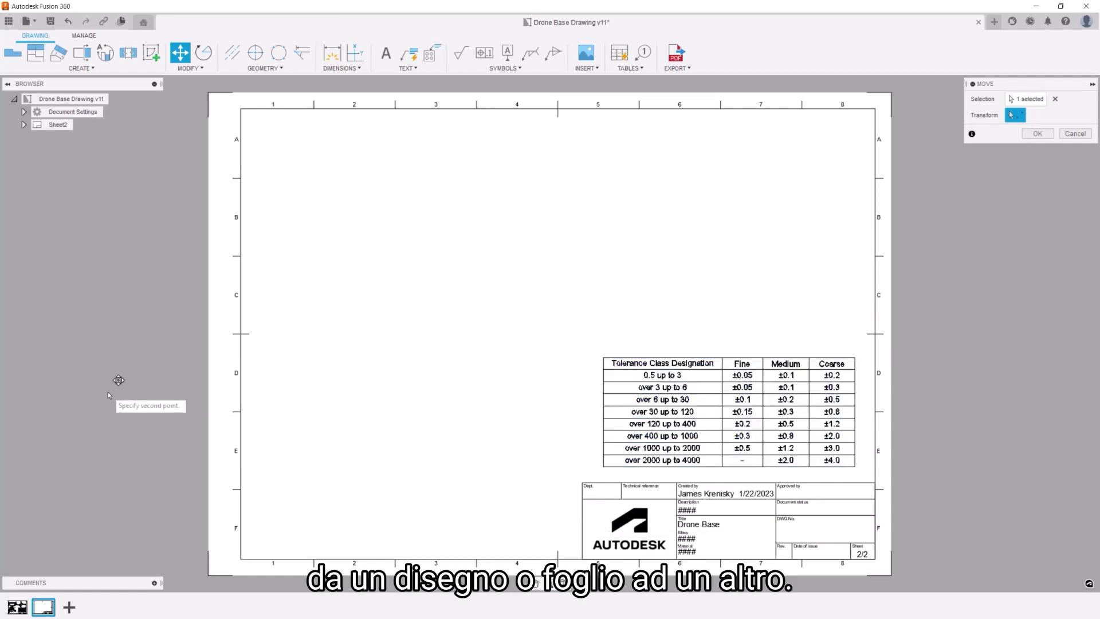
{"action": "left_click", "coordinate": [108, 395]}
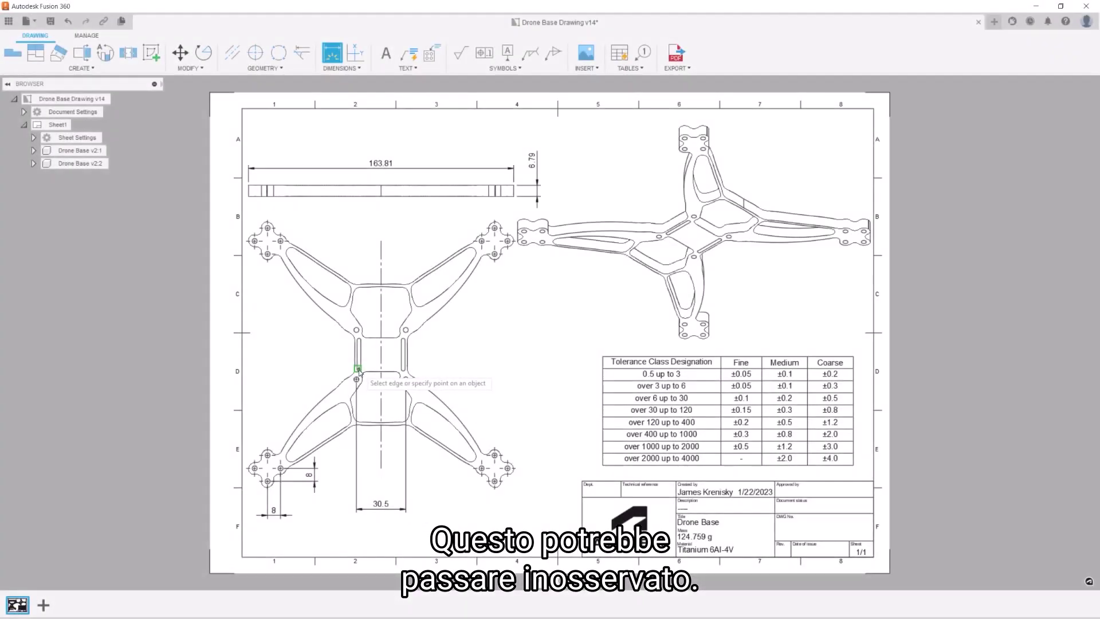
Add 1.55 and 6.35 linear dimensions and an R1.5 radius on the small hole.
{"action": "left_click", "coordinate": [358, 369]}
{"action": "left_click", "coordinate": [357, 379]}
{"action": "left_click", "coordinate": [369, 477]}
{"action": "key", "text": "c"}
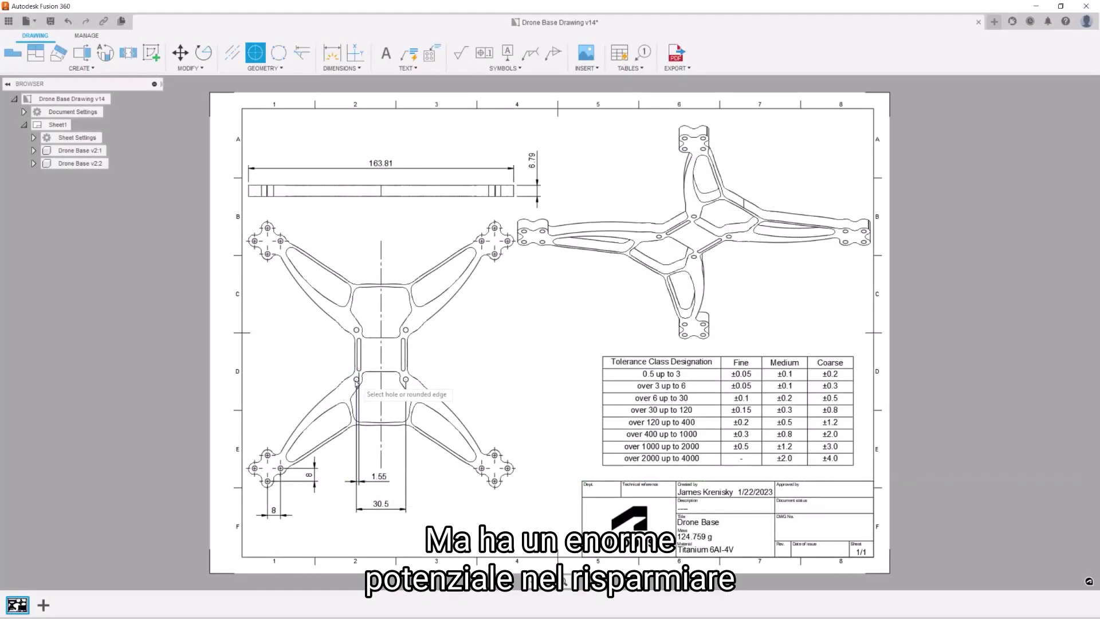
{"action": "key", "text": "d"}
{"action": "left_click", "coordinate": [358, 370]}
{"action": "left_click", "coordinate": [356, 379]}
{"action": "left_click", "coordinate": [303, 367]}
{"action": "key", "text": "Escape"}
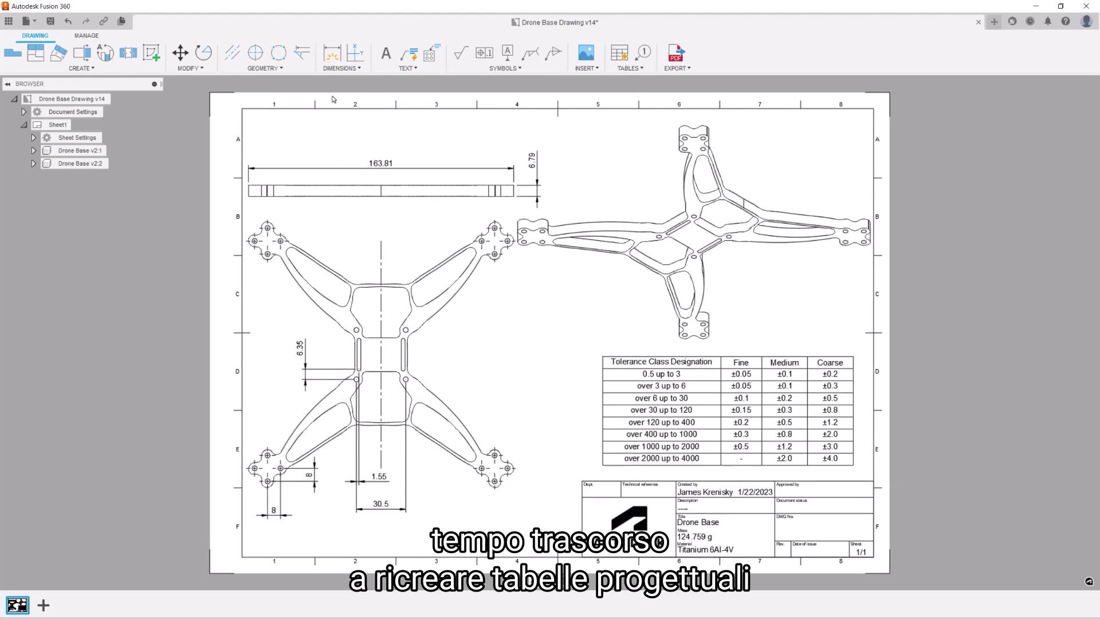
{"action": "left_click", "coordinate": [342, 68]}
{"action": "left_click", "coordinate": [350, 127]}
{"action": "left_click", "coordinate": [355, 379]}
Place the R1.5 radius and mark it as an inspection dimension with rate X20.
{"action": "left_click", "coordinate": [280, 408]}
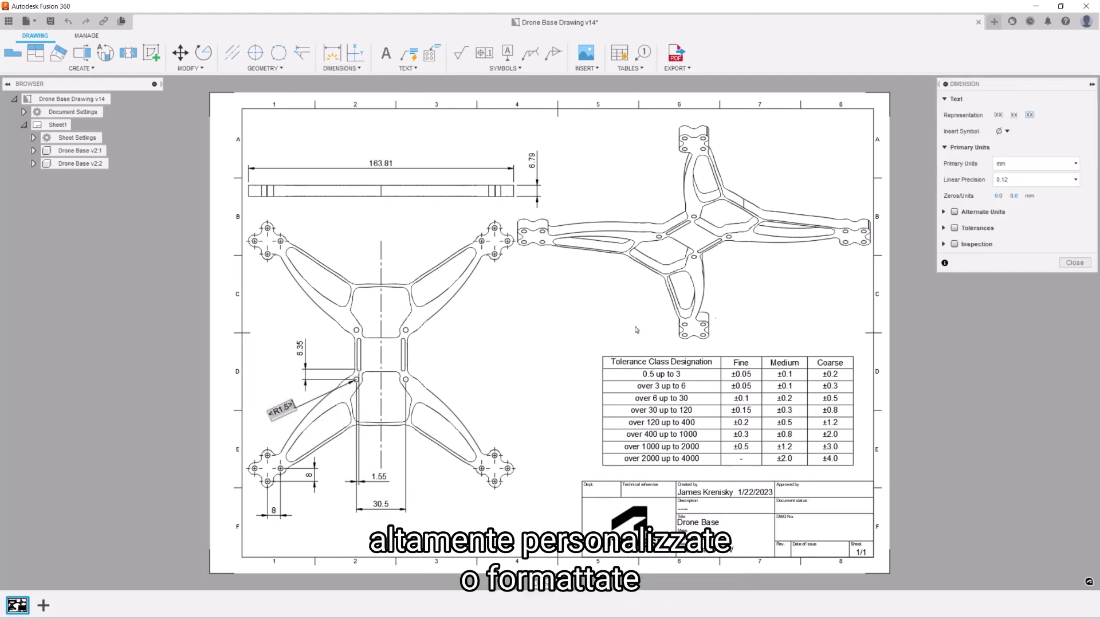
{"action": "left_click", "coordinate": [954, 243]}
{"action": "left_click", "coordinate": [1004, 291]}
{"action": "type", "text": "X20"}
{"action": "key", "text": "Return"}
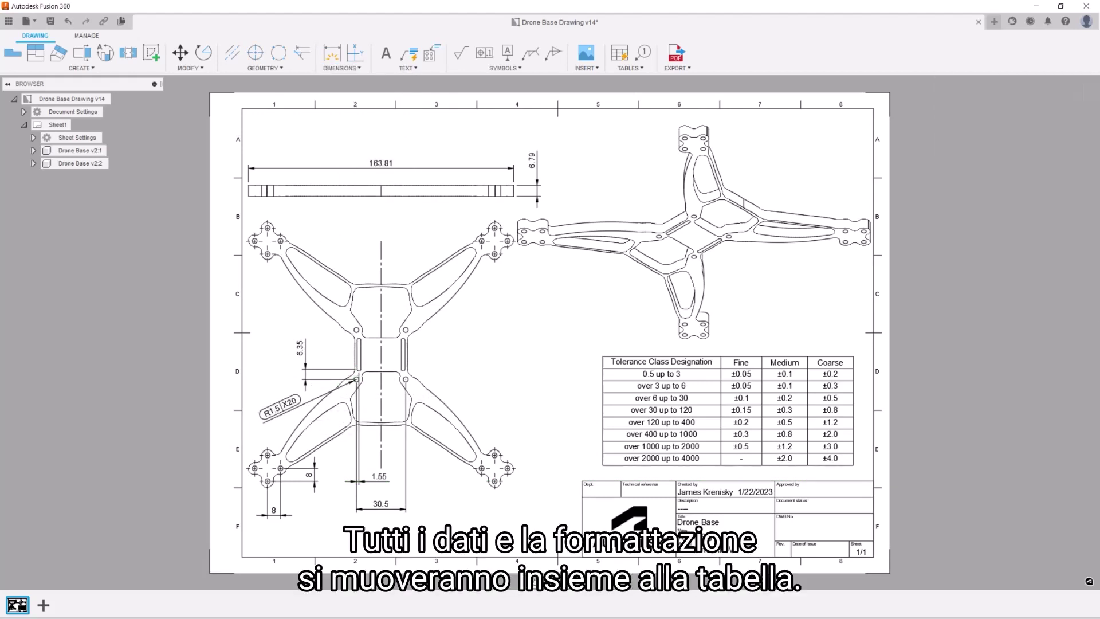
Attach a Perpendicularity 0.1 datum A feature control frame to the 163.81 dimension.
{"action": "left_click", "coordinate": [484, 53]}
{"action": "left_click", "coordinate": [381, 167]}
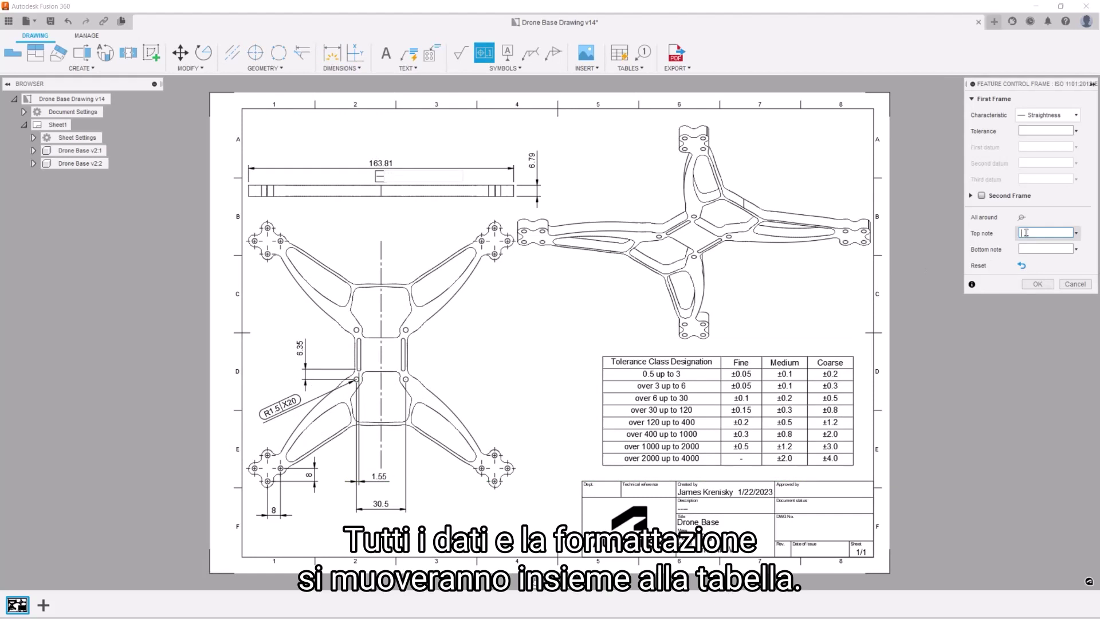
{"action": "left_click", "coordinate": [1047, 115]}
{"action": "left_click", "coordinate": [1054, 248]}
{"action": "left_click", "coordinate": [1046, 130]}
{"action": "type", "text": "0.1"}
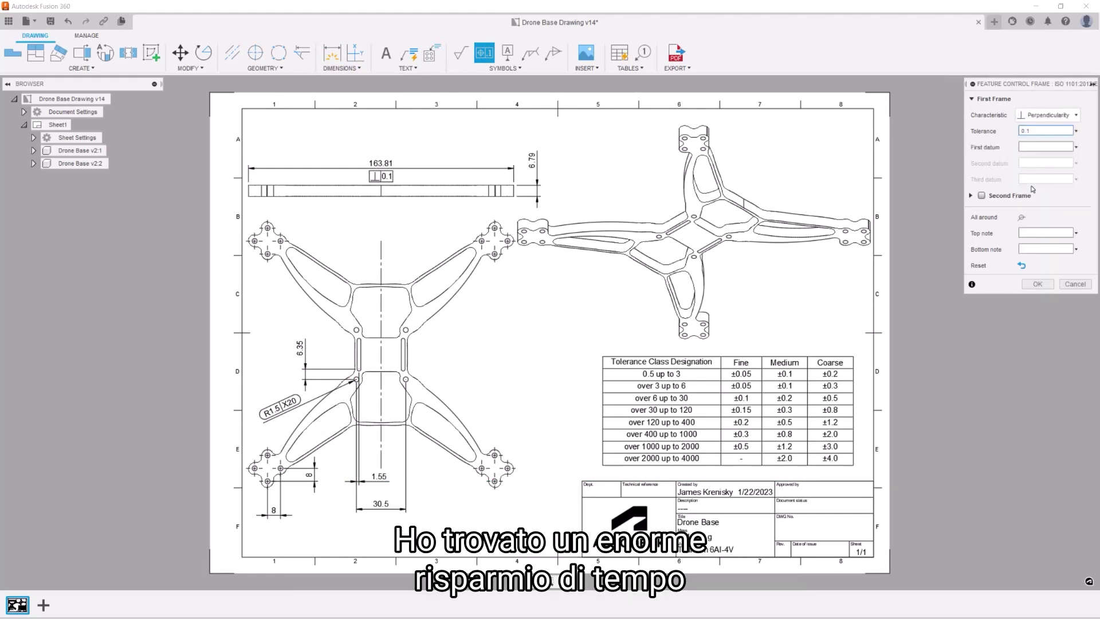
{"action": "left_click", "coordinate": [1045, 148]}
{"action": "type", "text": "A"}
{"action": "left_click", "coordinate": [1037, 284]}
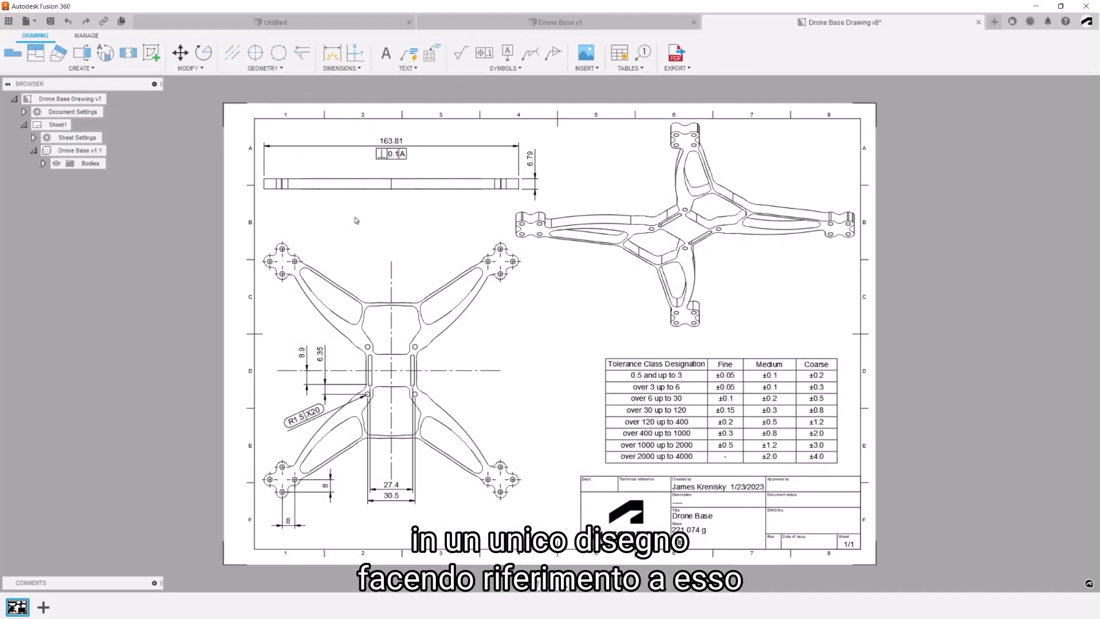
Delete the lower-left drone base plan view from the sheet via its context menu.
{"action": "right_click", "coordinate": [325, 282]}
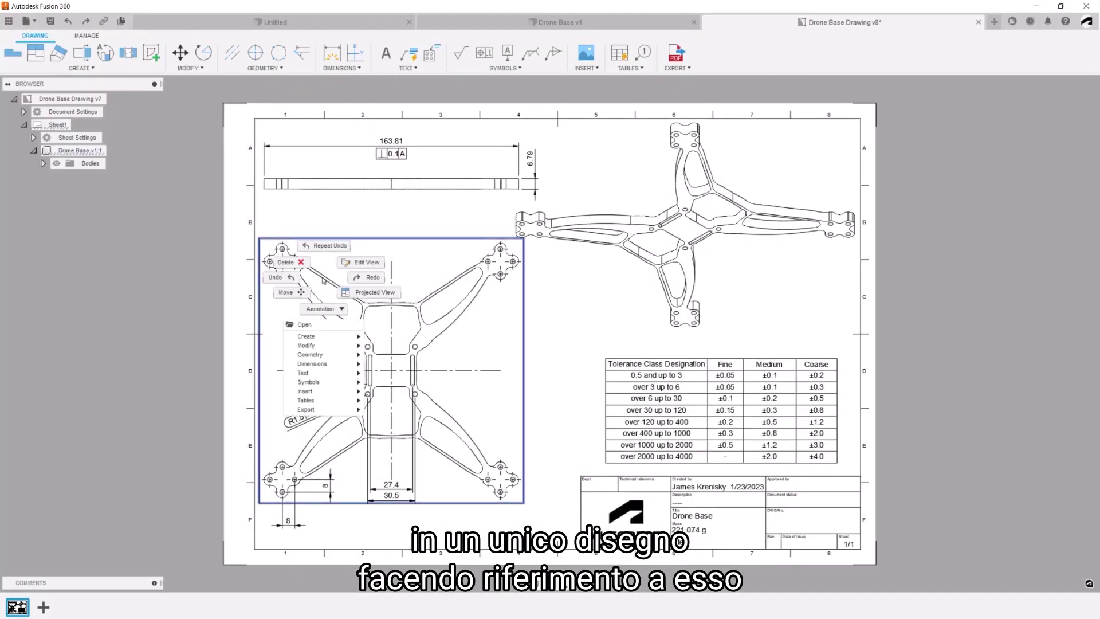
{"action": "left_click", "coordinate": [285, 262]}
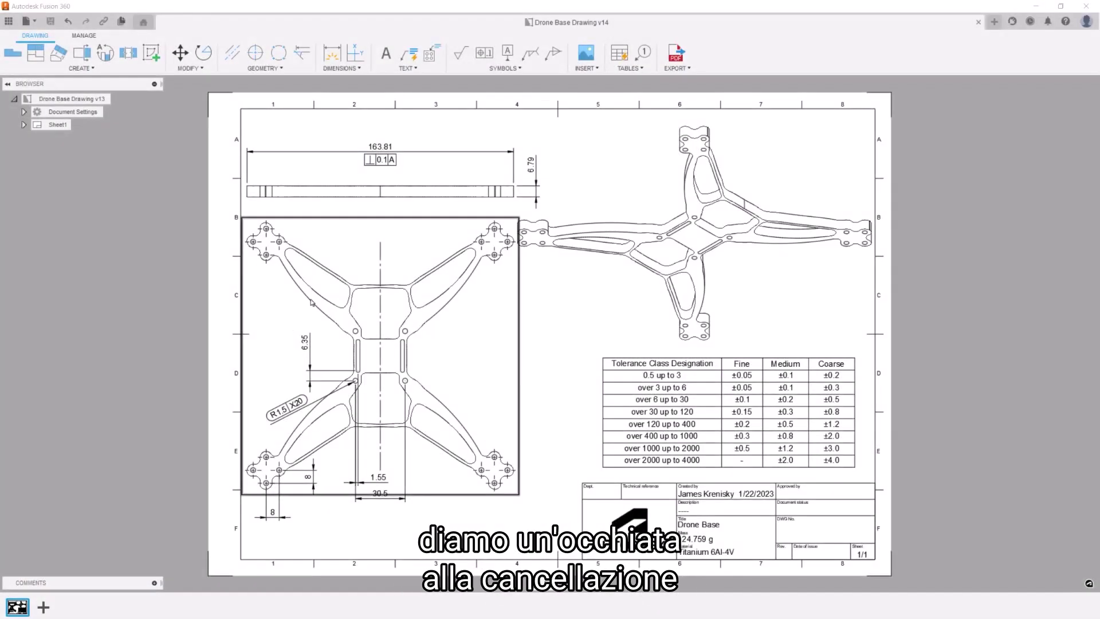
{"action": "left_click", "coordinate": [311, 302]}
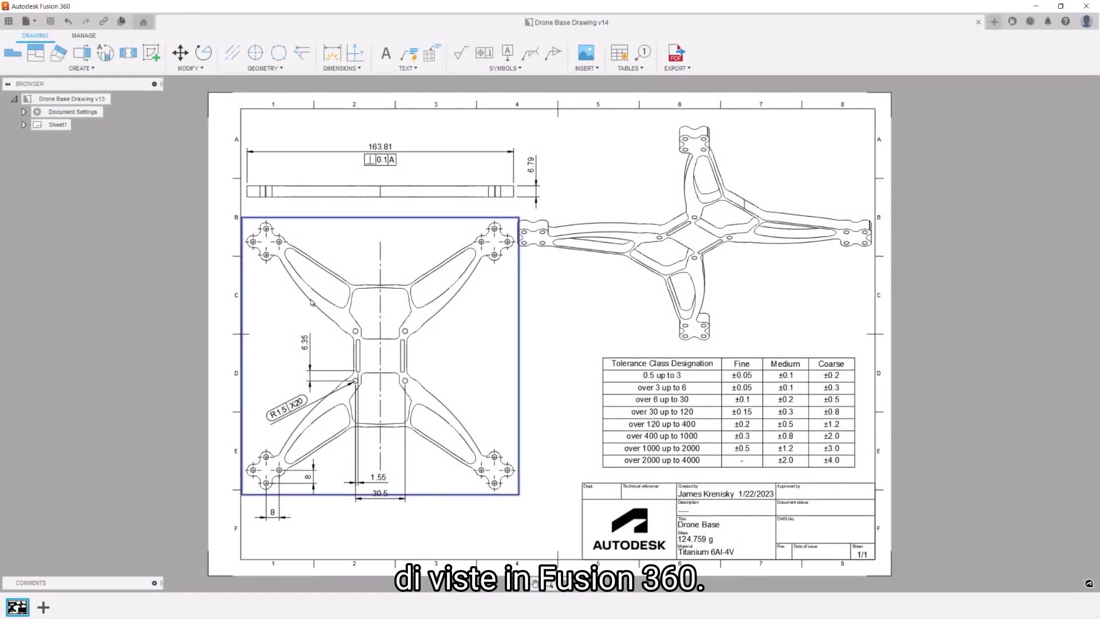
{"action": "right_click", "coordinate": [311, 302]}
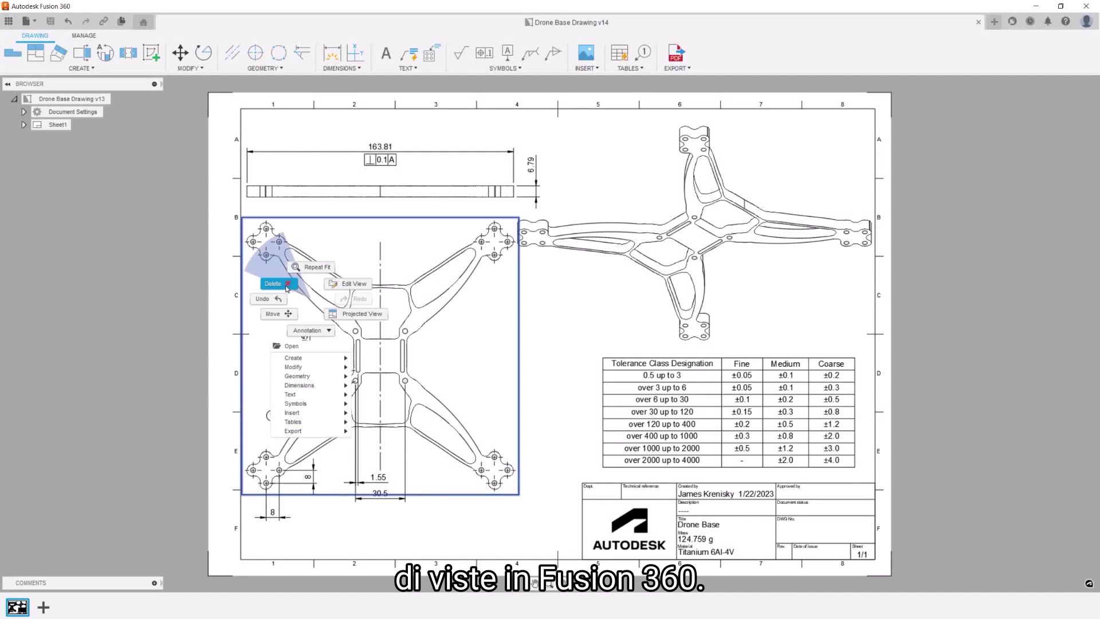
{"action": "left_click", "coordinate": [286, 289]}
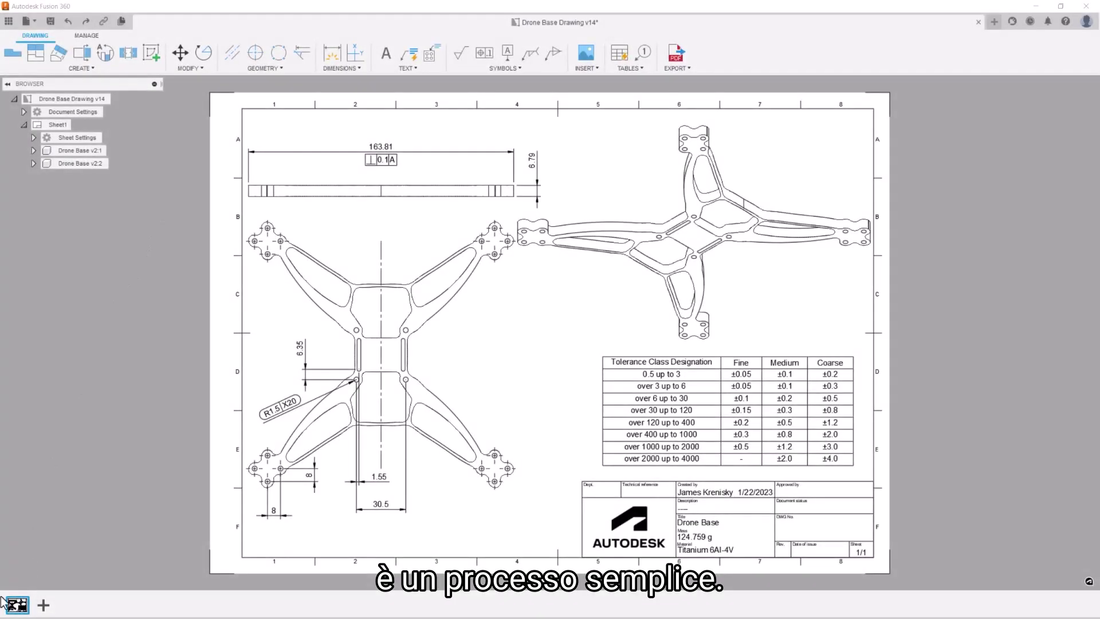
Duplicate the drawing sheet and delete the side view carrying the 163.81 dimension.
{"action": "right_click", "coordinate": [25, 602]}
{"action": "left_click", "coordinate": [50, 567]}
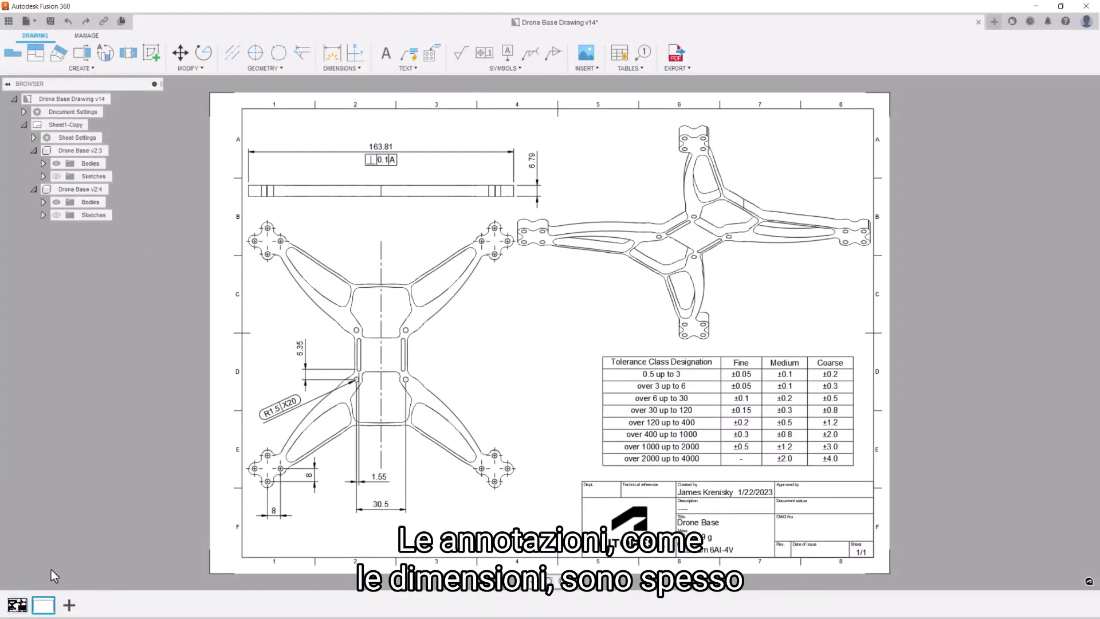
{"action": "left_click", "coordinate": [498, 197]}
{"action": "key", "text": "Delete"}
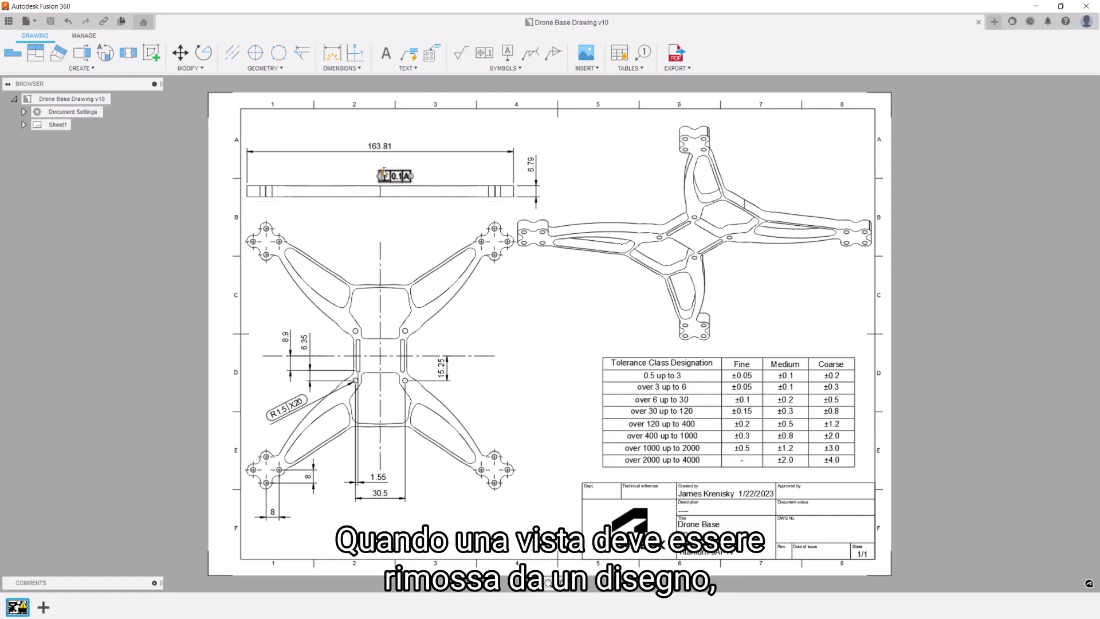
Reassociate the orphaned 0.1 A tolerance frame with the 163.81 dimension.
{"action": "left_click", "coordinate": [383, 174]}
{"action": "left_click", "coordinate": [436, 169]}
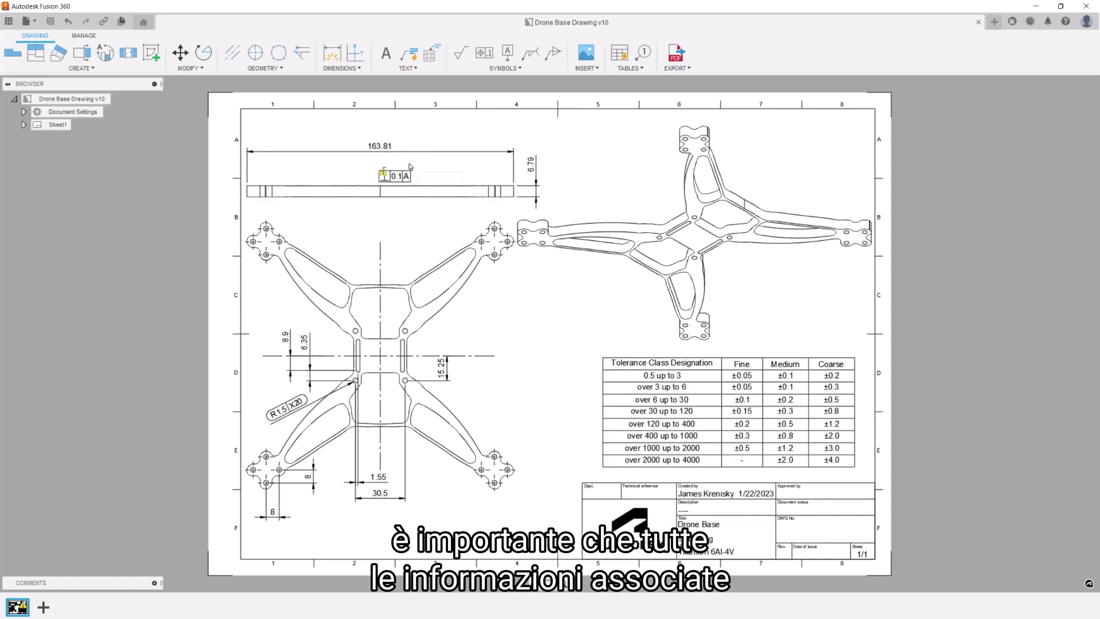
{"action": "left_click", "coordinate": [380, 150]}
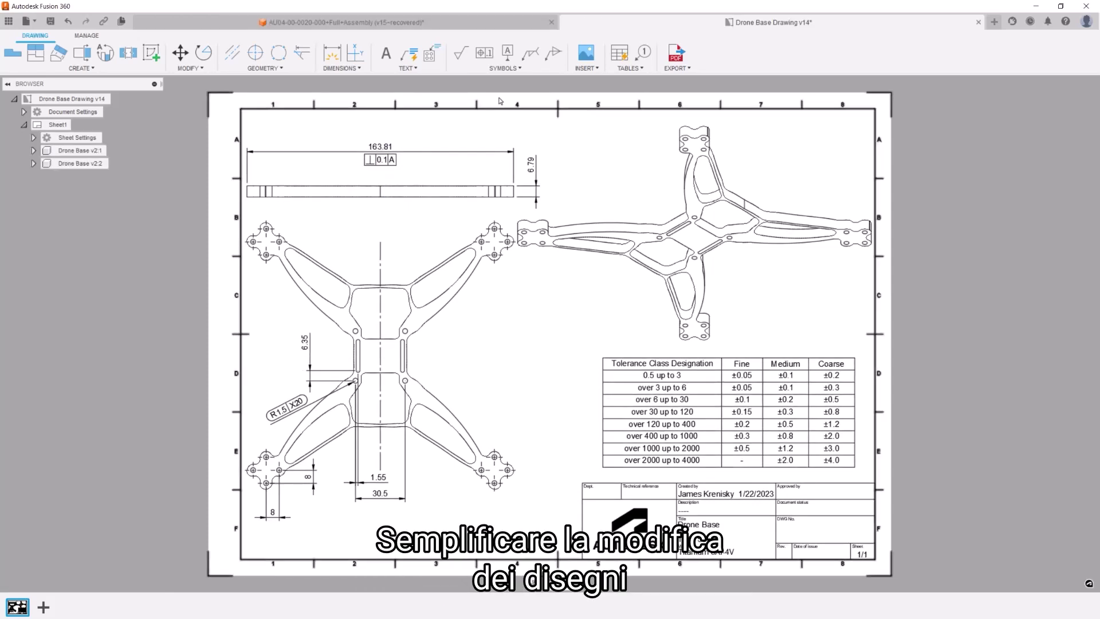
{"action": "left_click", "coordinate": [504, 68]}
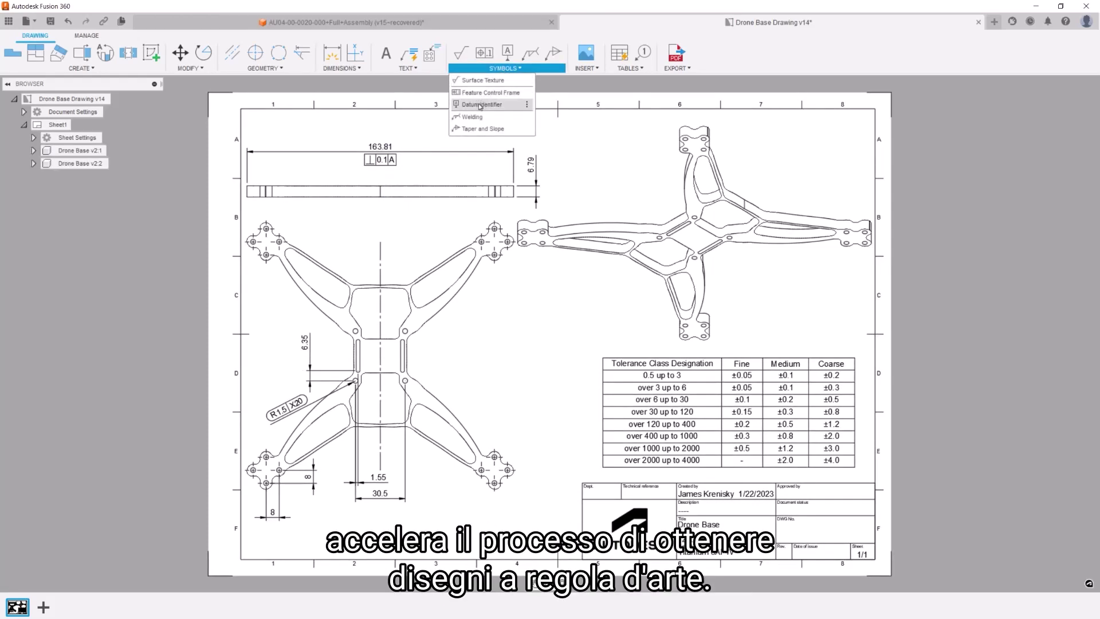
Start a Feature Control Frame symbol on the drone base drawing and open its Characteristic list.
{"action": "left_click", "coordinate": [484, 92]}
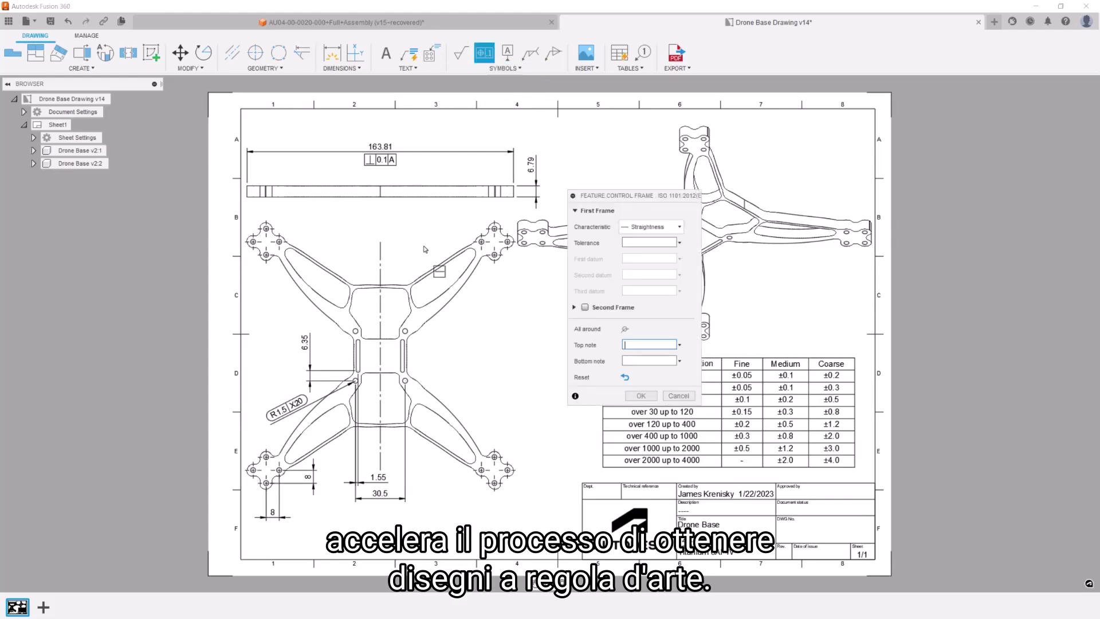
{"action": "left_click", "coordinate": [633, 228]}
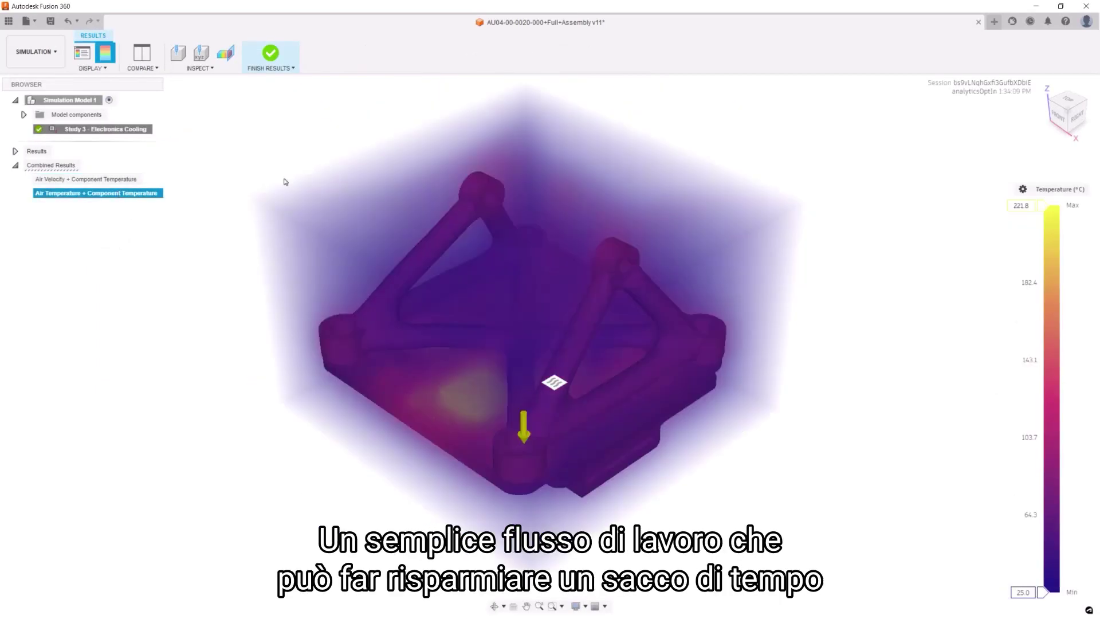
Raise the air-temperature legend minimum and place a point probe on the board hot spot at 19.05 mm.
{"action": "left_click_drag", "start_coordinate": [1039, 591], "coordinate": [1047, 520]}
{"action": "left_click", "coordinate": [201, 53]}
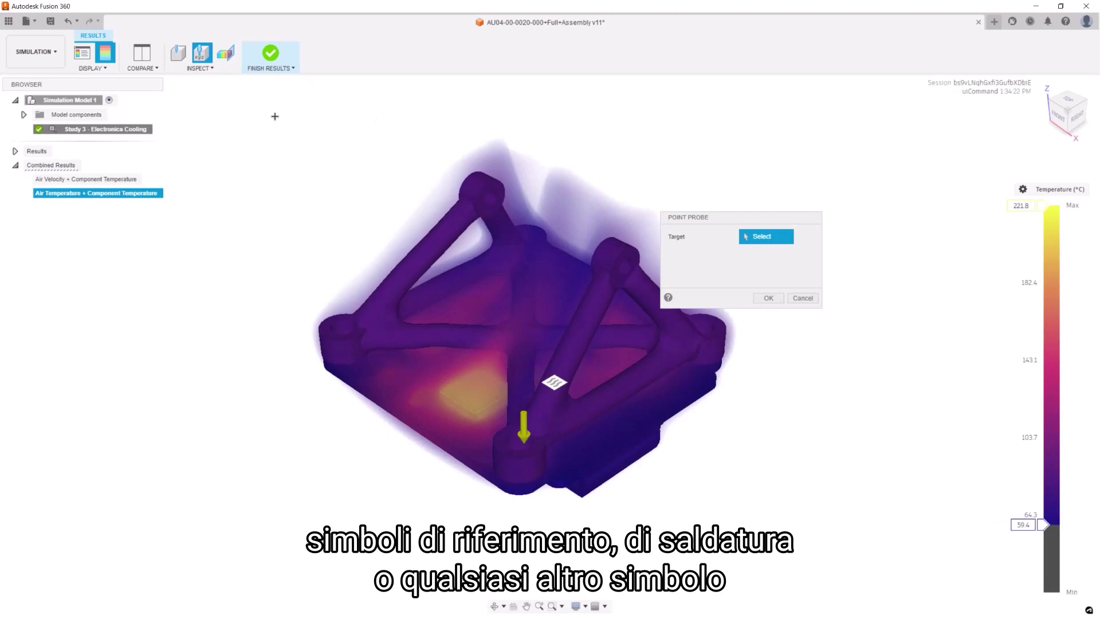
{"action": "left_click", "coordinate": [476, 389]}
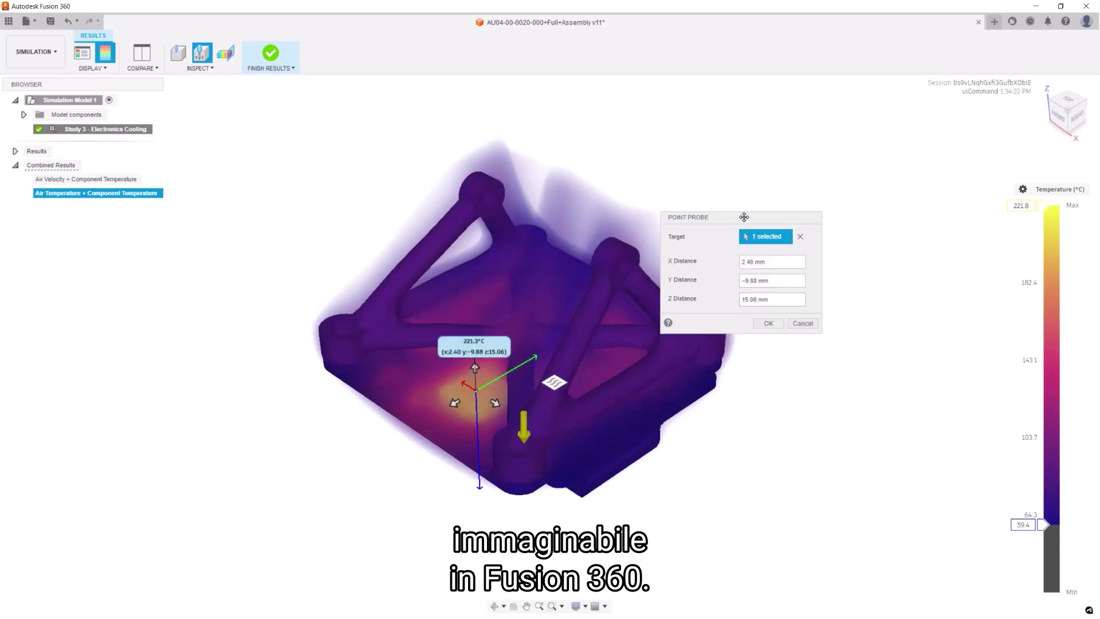
{"action": "left_click_drag", "start_coordinate": [744, 218], "coordinate": [867, 228]}
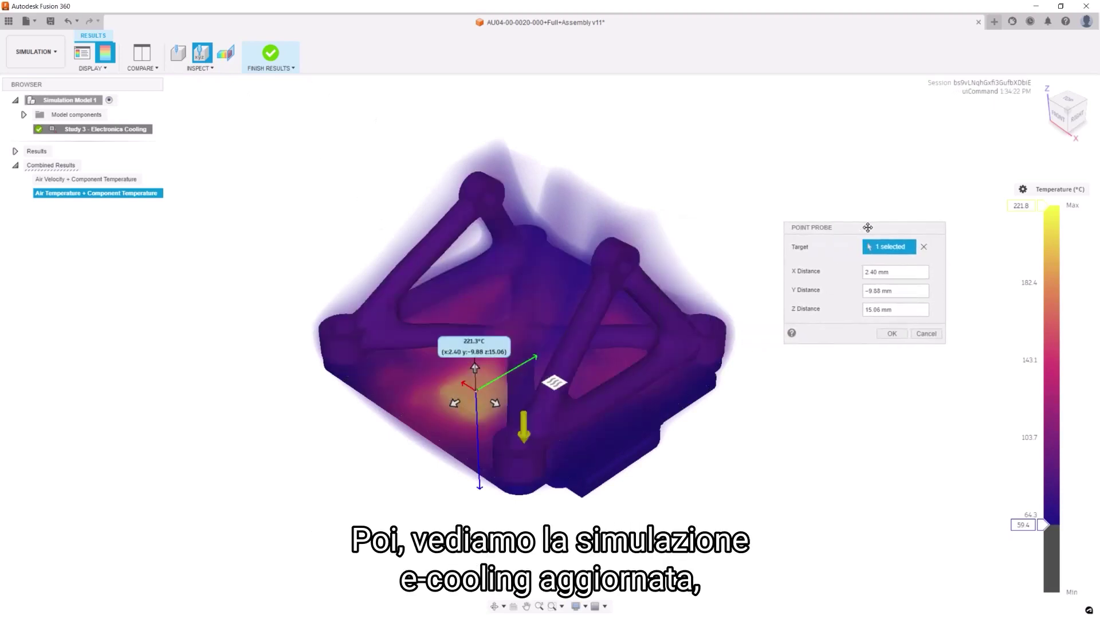
{"action": "left_click", "coordinate": [1059, 118]}
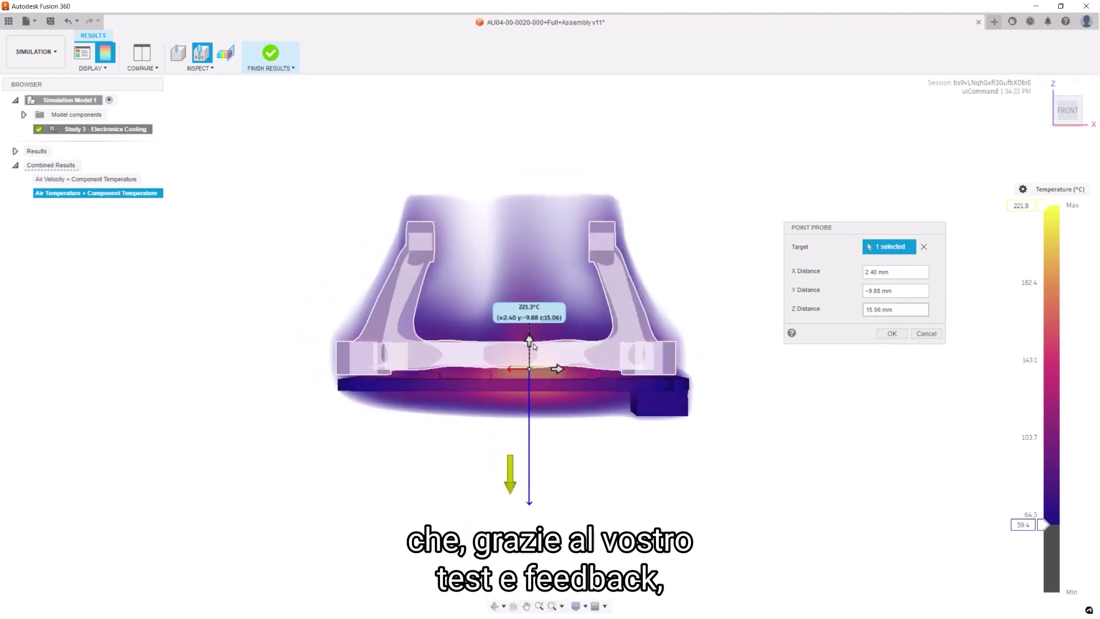
{"action": "left_click_drag", "start_coordinate": [533, 345], "coordinate": [531, 215]}
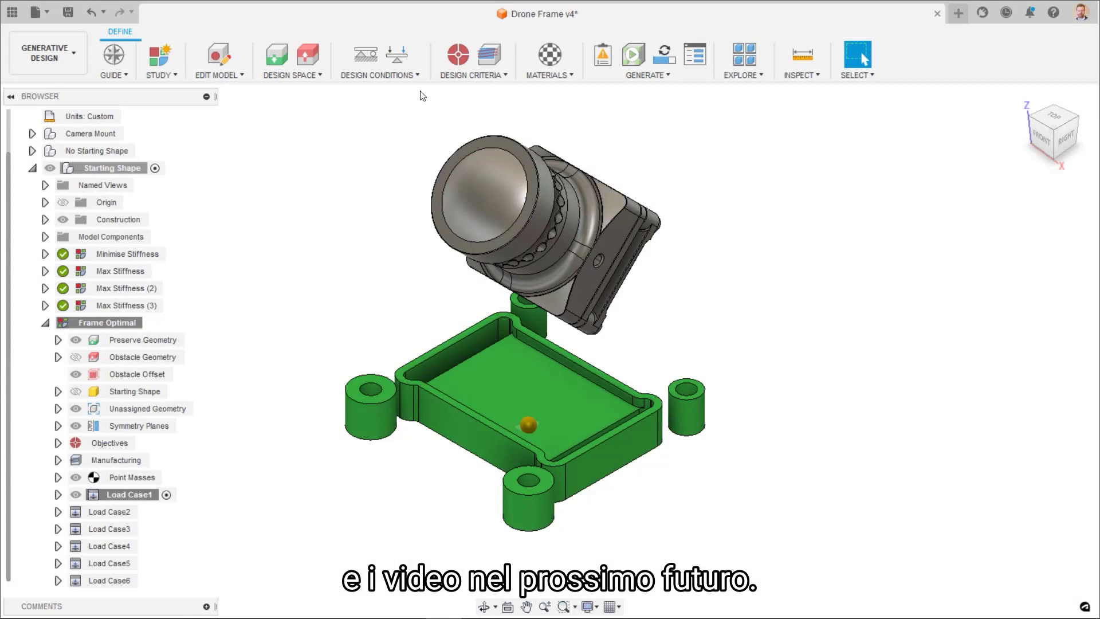
Add a manual 0.5 kg point mass at Z 33 mm in the camera, attached to four boss faces.
{"action": "left_click", "coordinate": [380, 75]}
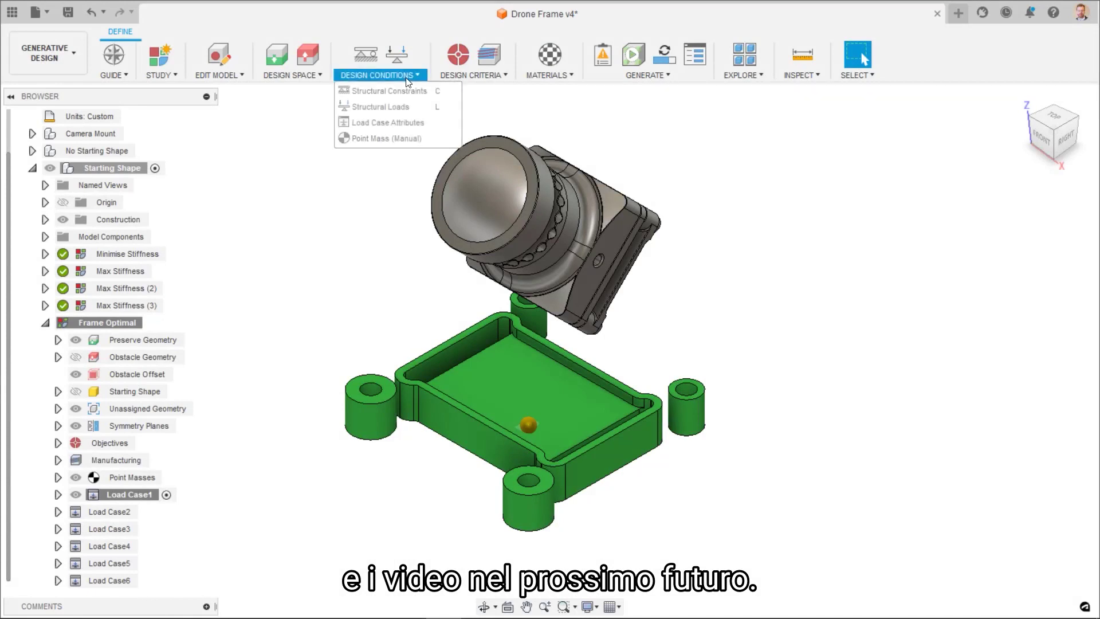
{"action": "left_click", "coordinate": [390, 138]}
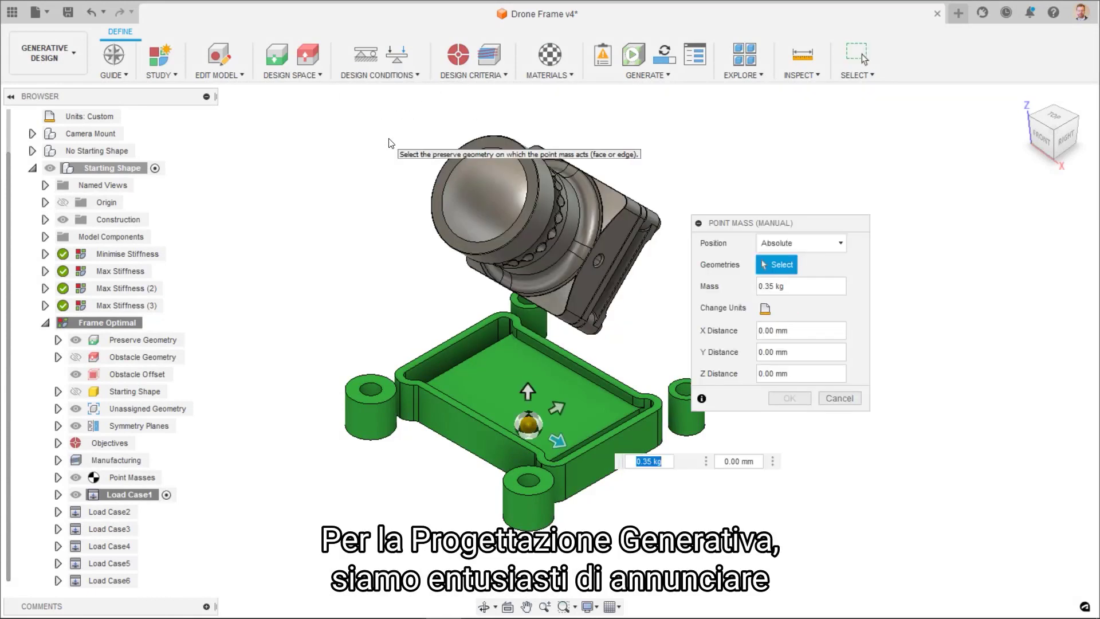
{"action": "left_click", "coordinate": [1064, 139]}
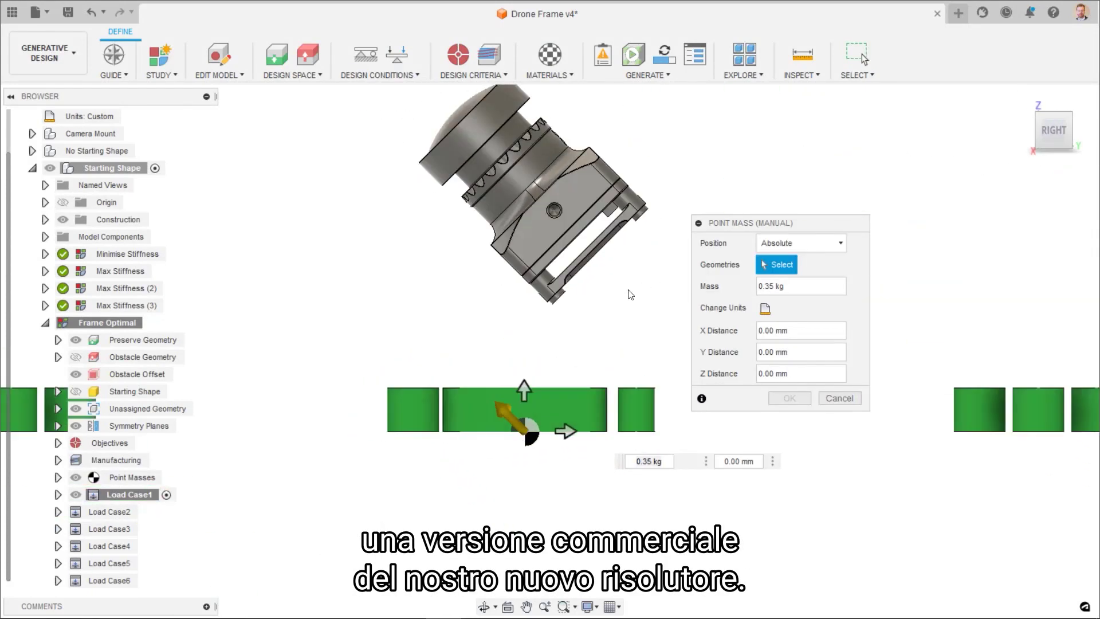
{"action": "left_click_drag", "start_coordinate": [530, 392], "coordinate": [531, 154]}
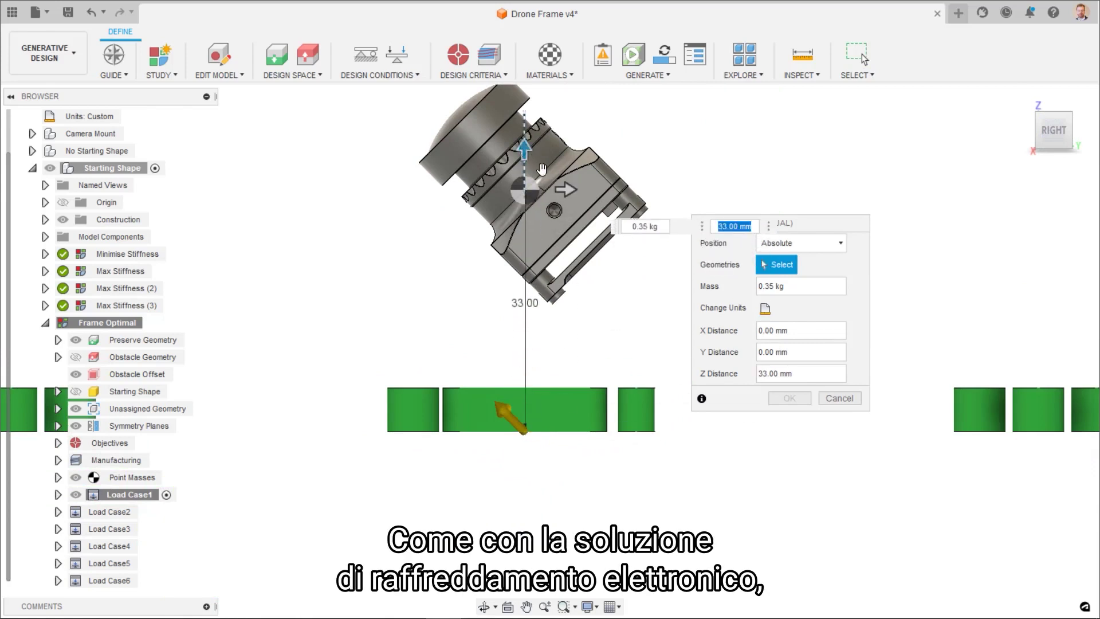
{"action": "left_click", "coordinate": [812, 279]}
{"action": "type", "text": "0"}
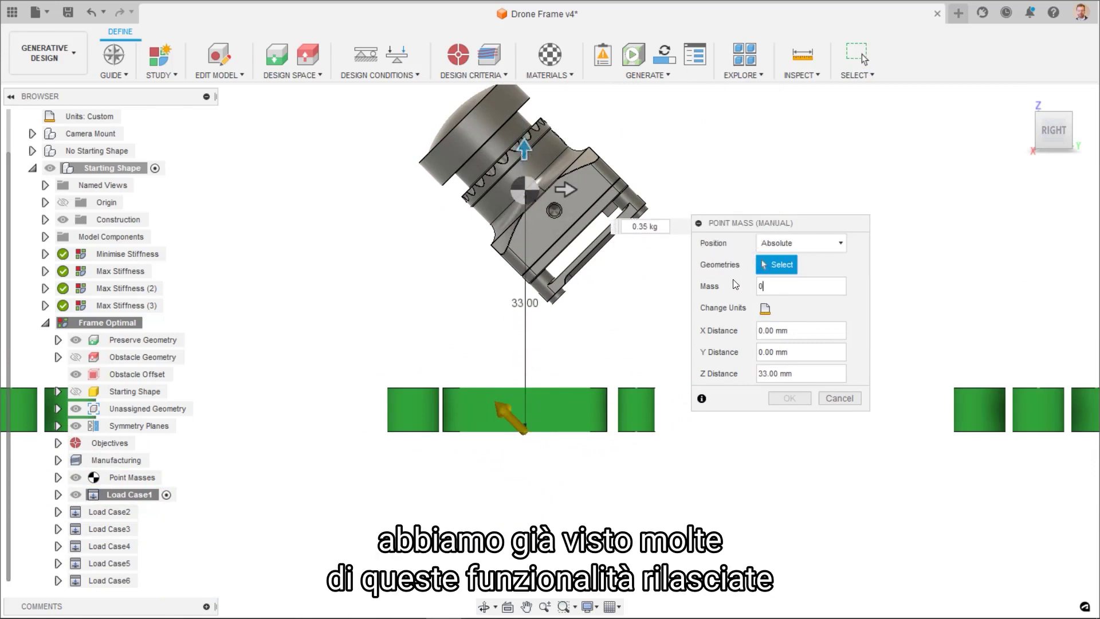
{"action": "type", "text": ".5"}
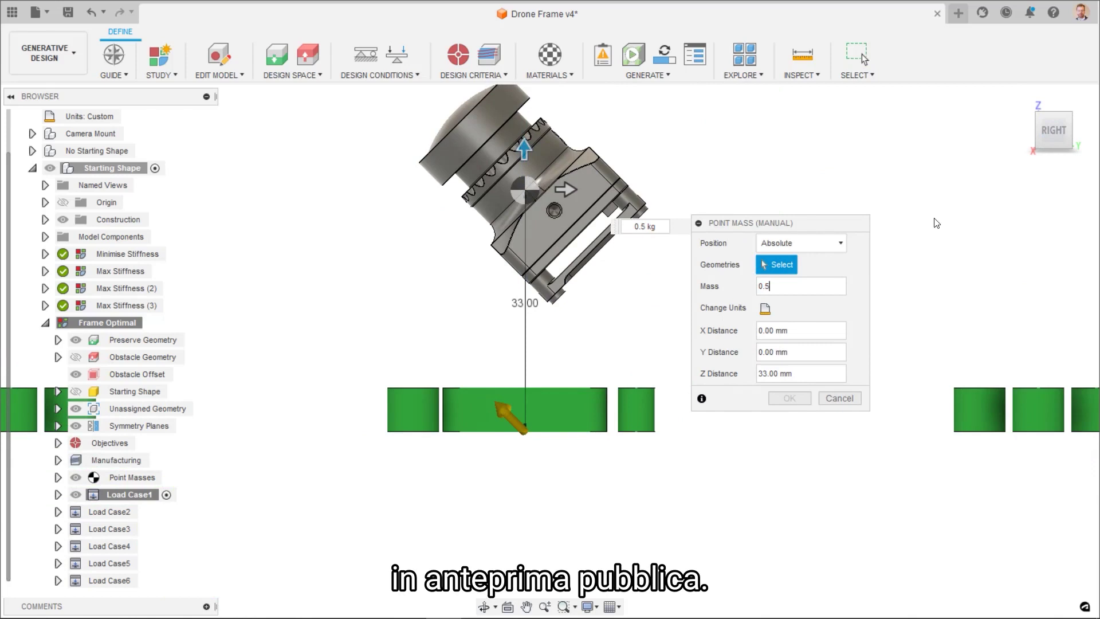
{"action": "left_click", "coordinate": [1037, 114]}
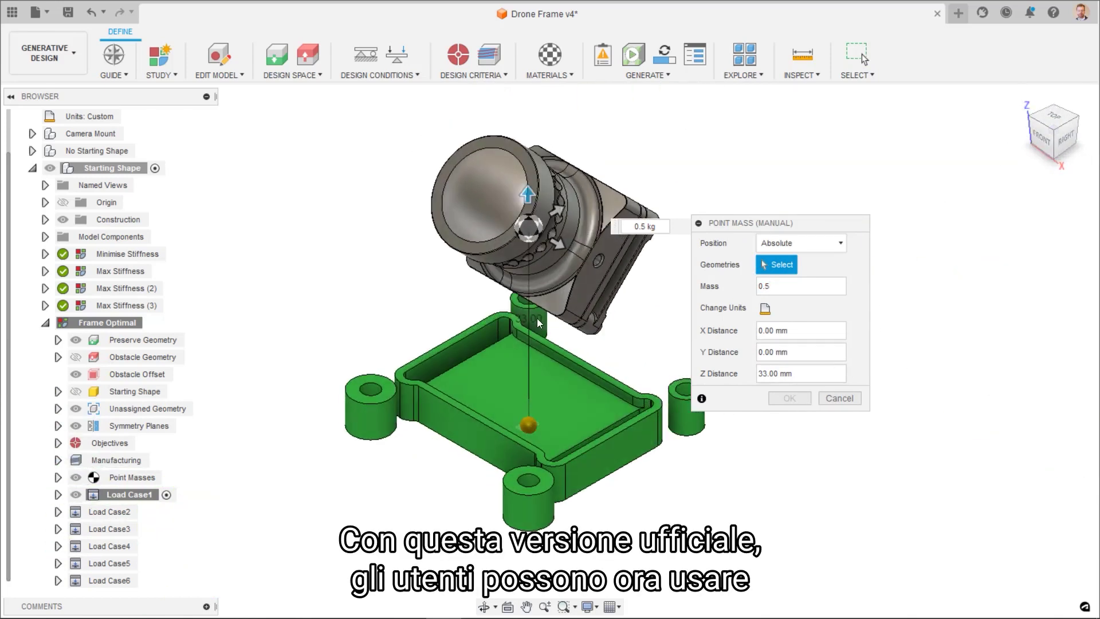
{"action": "left_click", "coordinate": [535, 318]}
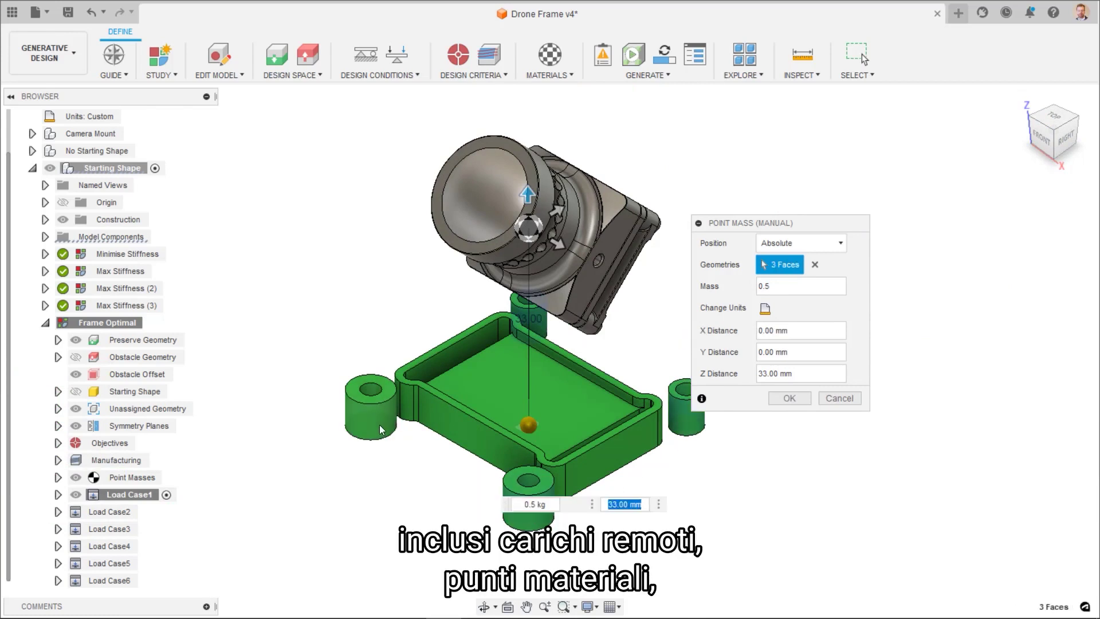
{"action": "left_click", "coordinate": [528, 500]}
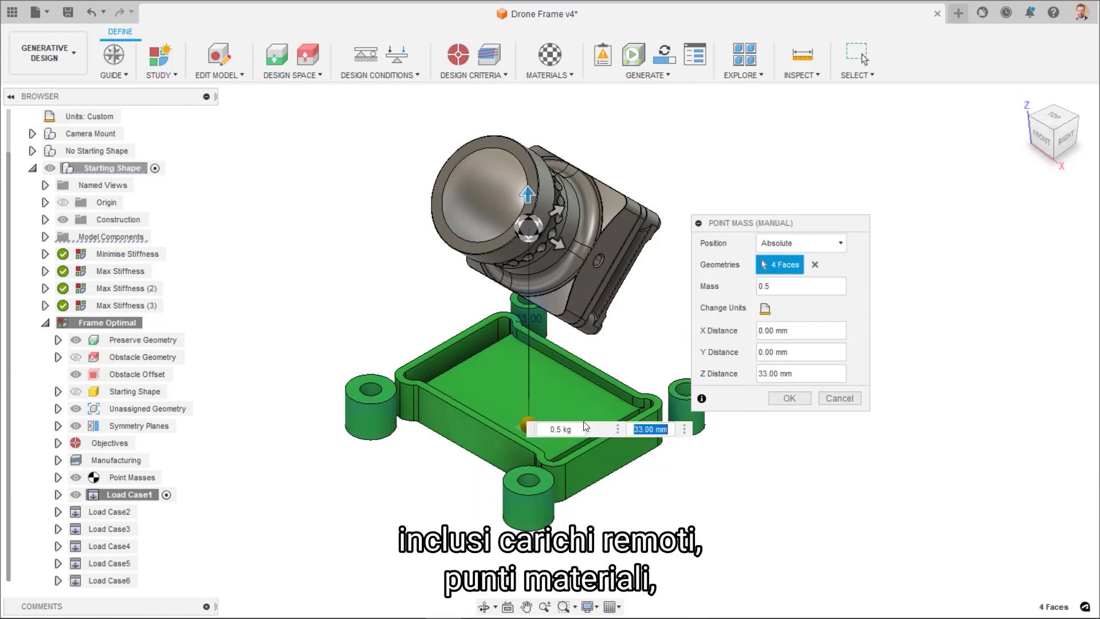
{"action": "left_click", "coordinate": [790, 398]}
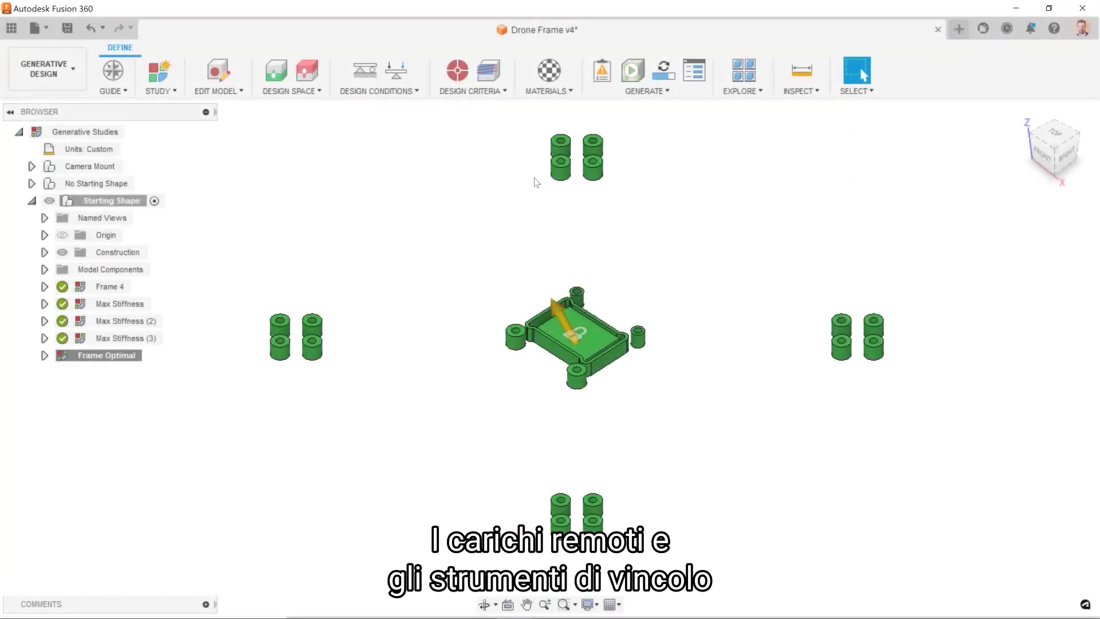
Turn on a displacement limit restricted to the X direction and switch it to local limits.
{"action": "left_click", "coordinate": [459, 72]}
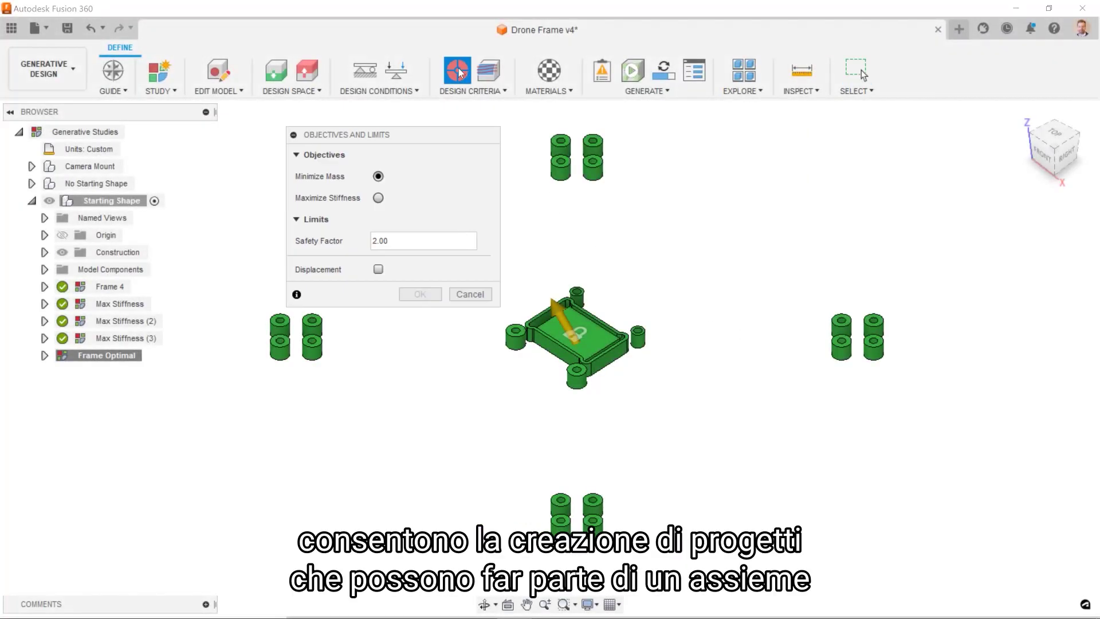
{"action": "left_click", "coordinate": [379, 270]}
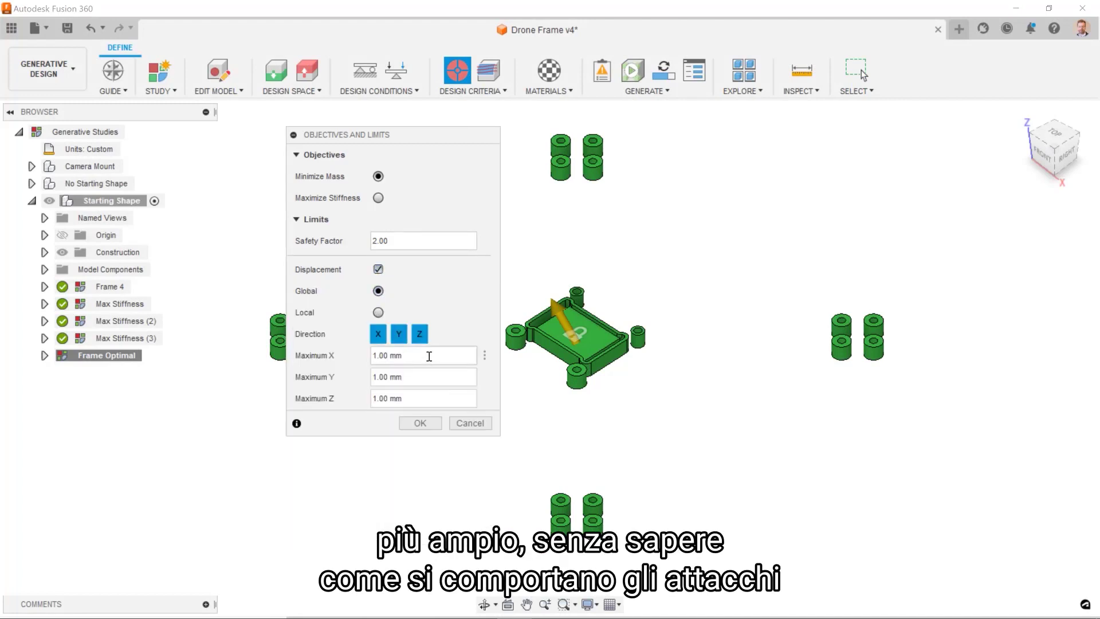
{"action": "left_click", "coordinate": [419, 334]}
{"action": "left_click", "coordinate": [399, 334]}
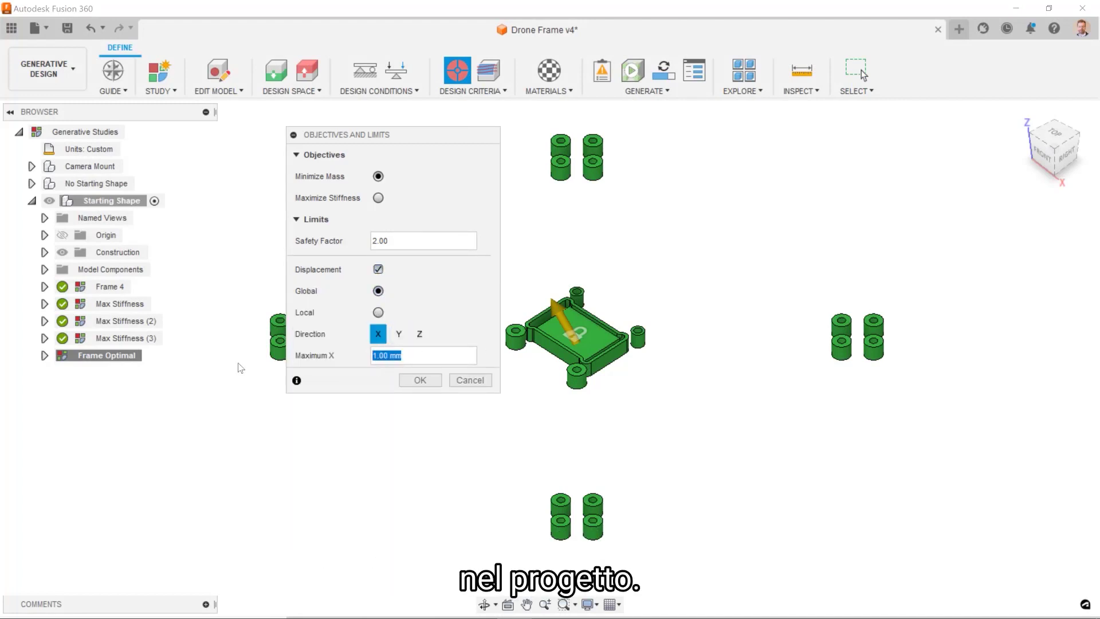
{"action": "type", "text": "0.5"}
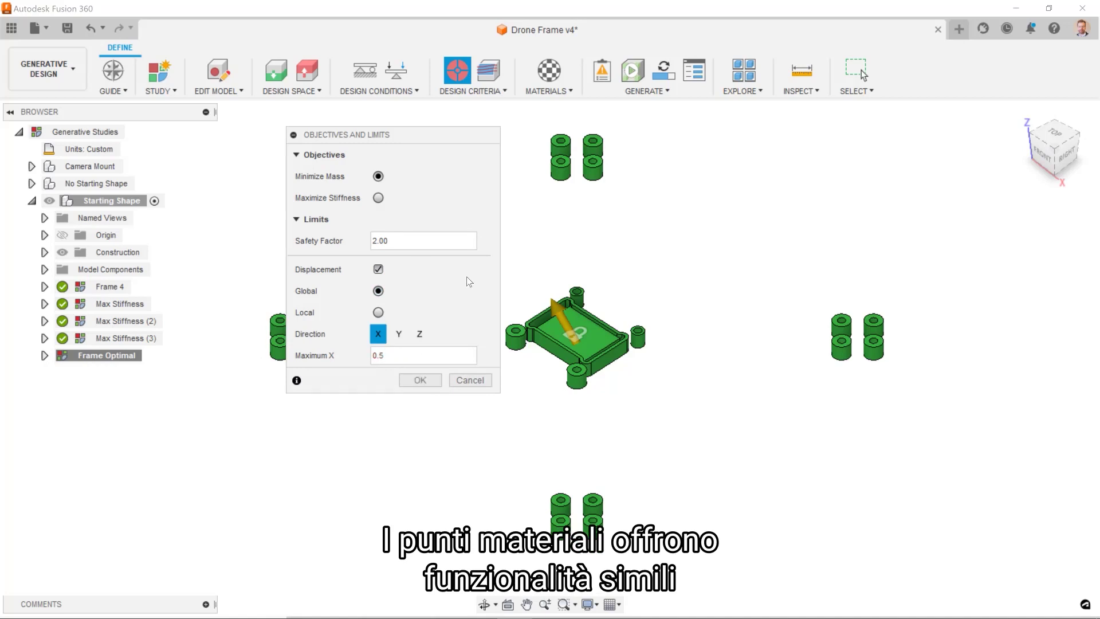
{"action": "left_click", "coordinate": [378, 312]}
Set Location 1 on a standoff hole face with a 0.5 mm maximum X displacement.
{"action": "scroll", "coordinate": [567, 134], "scroll_direction": "up", "scroll_amount": 3}
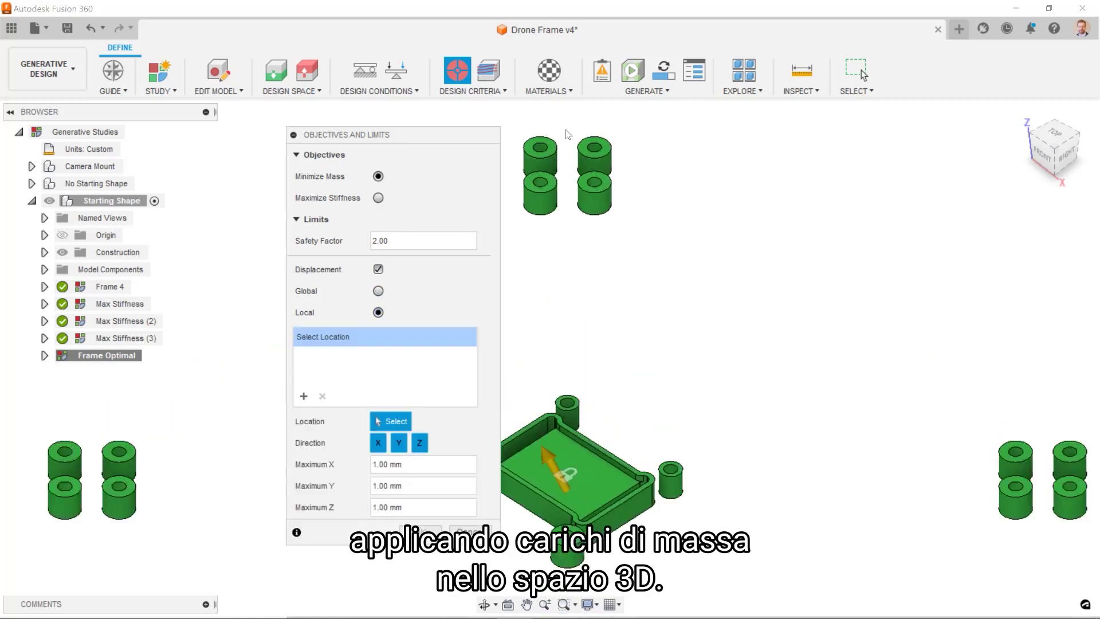
{"action": "scroll", "coordinate": [568, 134], "scroll_direction": "up", "scroll_amount": 5}
{"action": "left_click", "coordinate": [530, 252]}
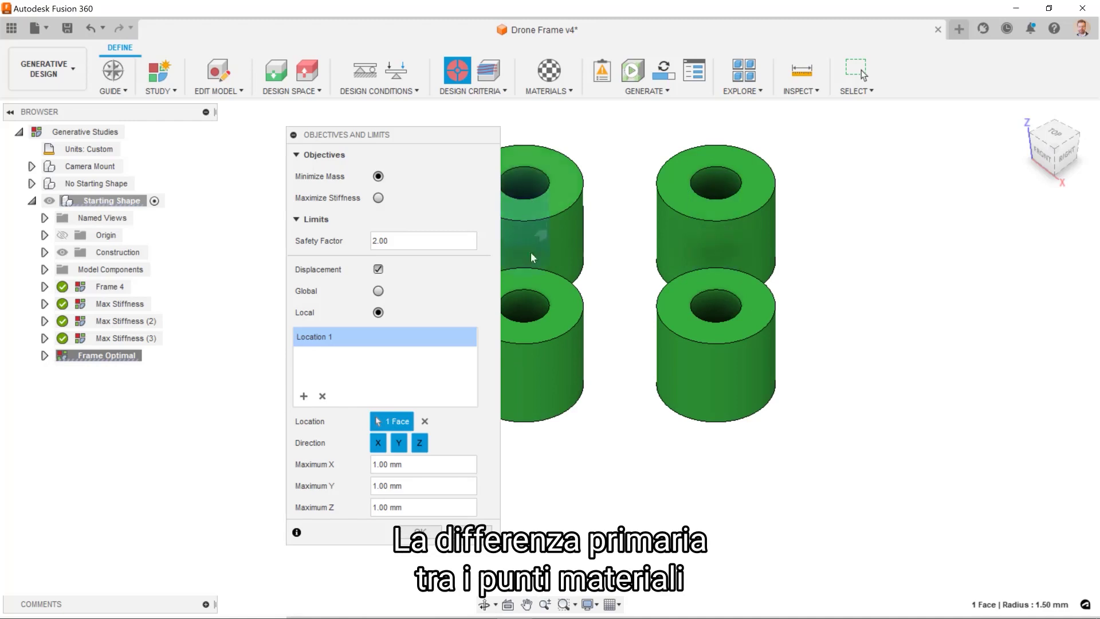
{"action": "left_click", "coordinate": [443, 468]}
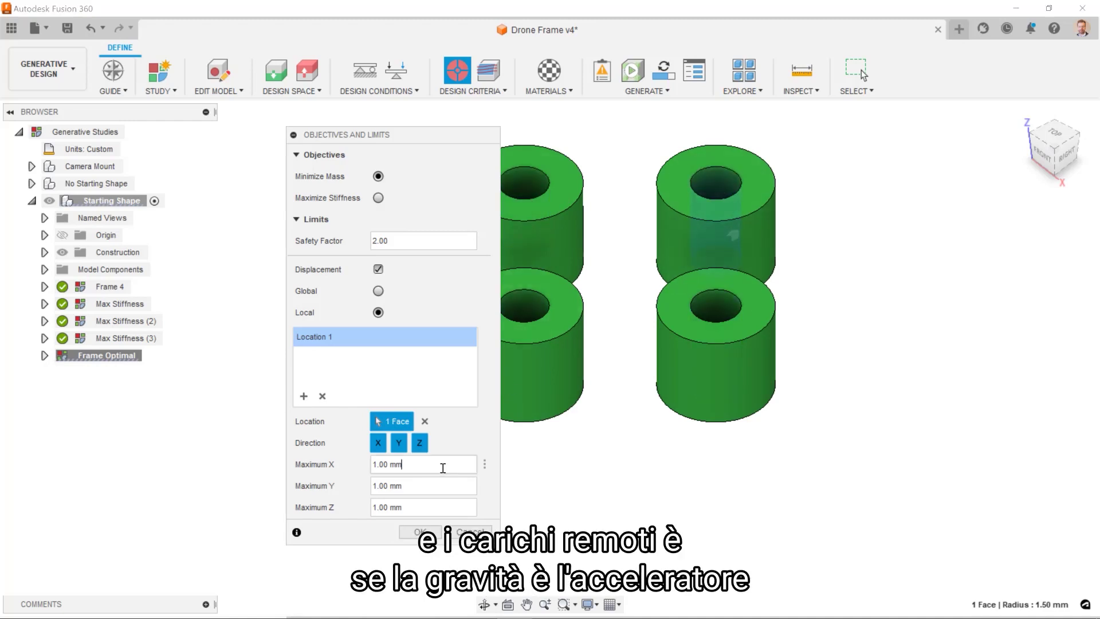
{"action": "left_click_drag", "start_coordinate": [443, 467], "coordinate": [353, 464]}
{"action": "type", "text": "0.5"}
Add Locations 2 and 3 on another standoff hole face and a cylinder face.
{"action": "left_click", "coordinate": [304, 396]}
{"action": "left_click", "coordinate": [528, 188]}
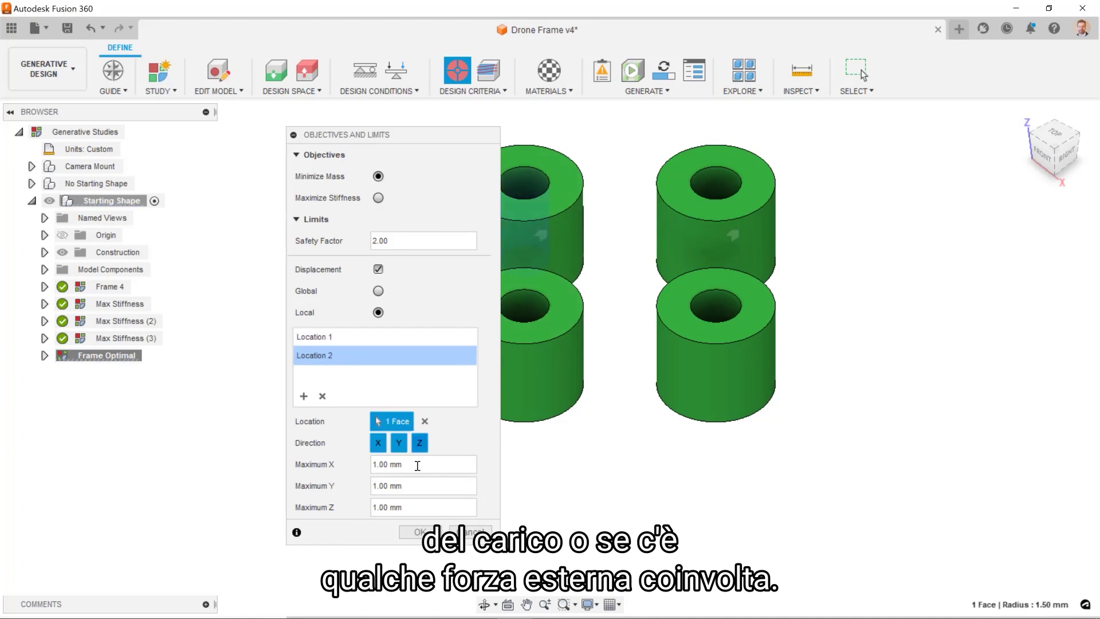
{"action": "left_click", "coordinate": [304, 396]}
{"action": "left_click", "coordinate": [505, 329]}
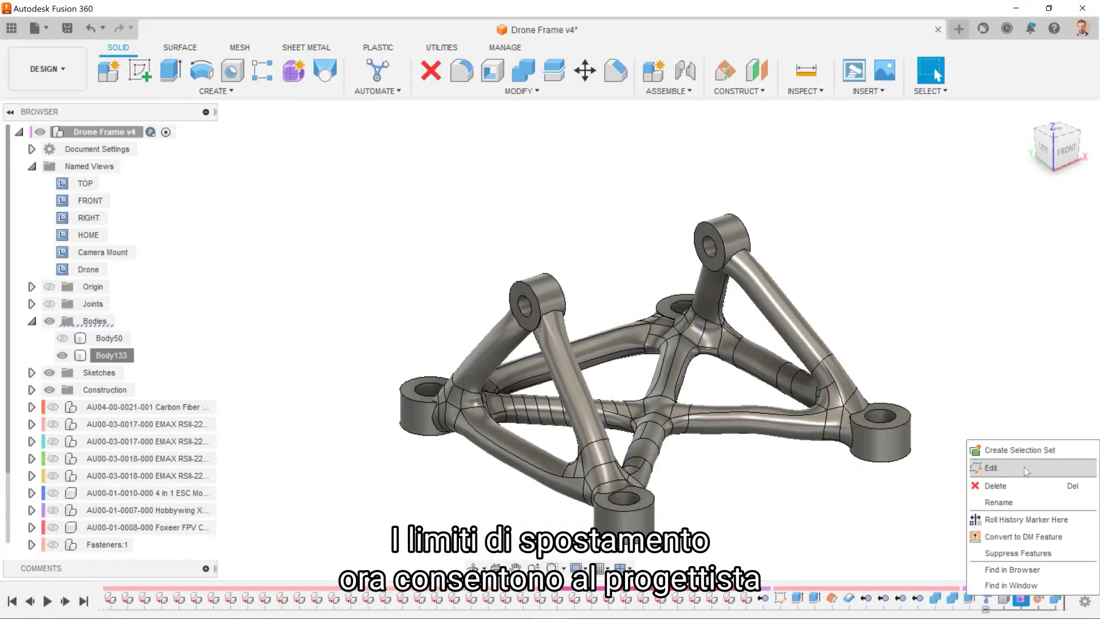
Dismiss the timeline feature menu and collapse the Bodies folder to show the assembled camera mount.
{"action": "key", "text": "Escape"}
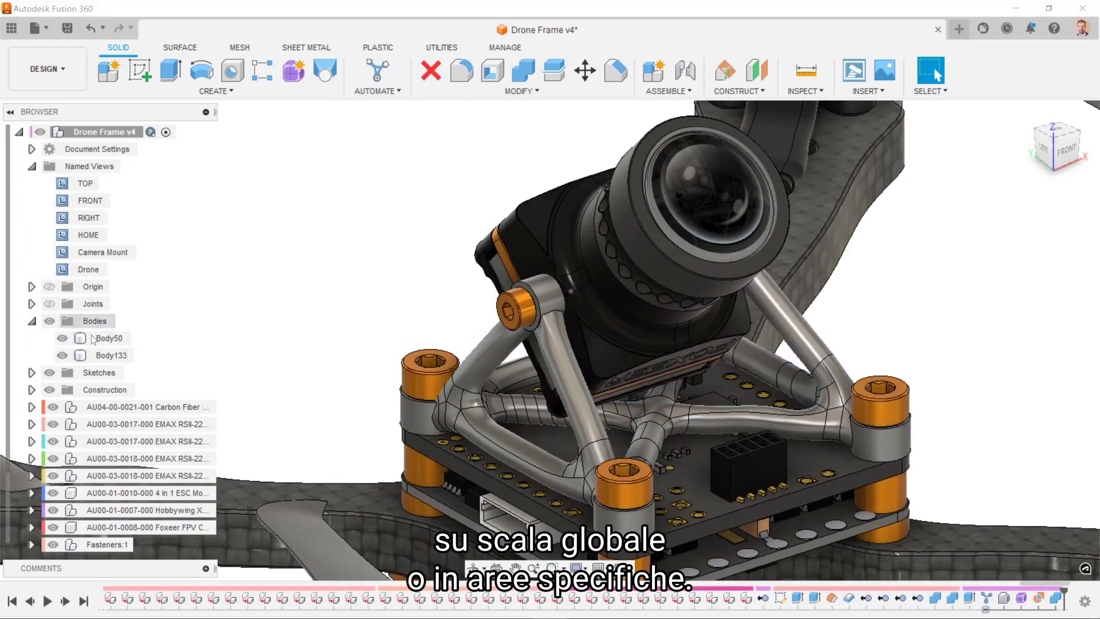
{"action": "left_click", "coordinate": [32, 321]}
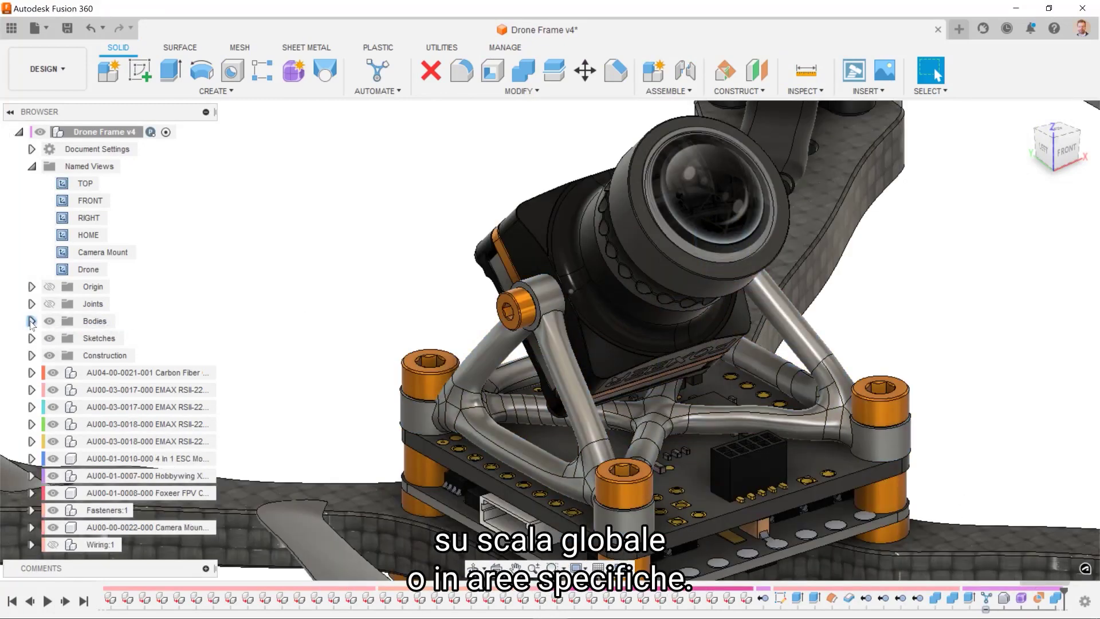